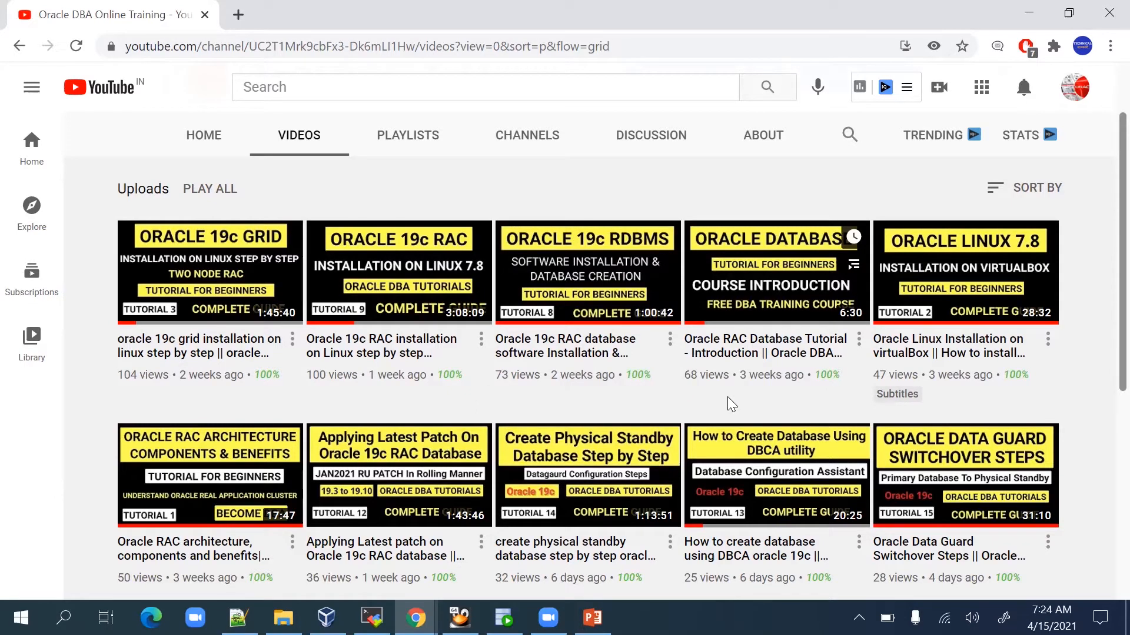
- Look through the uploaded tutorial videos on the Oracle DBA Online Training channel, and put the browser window away
scroll(727, 400, "down", 1)
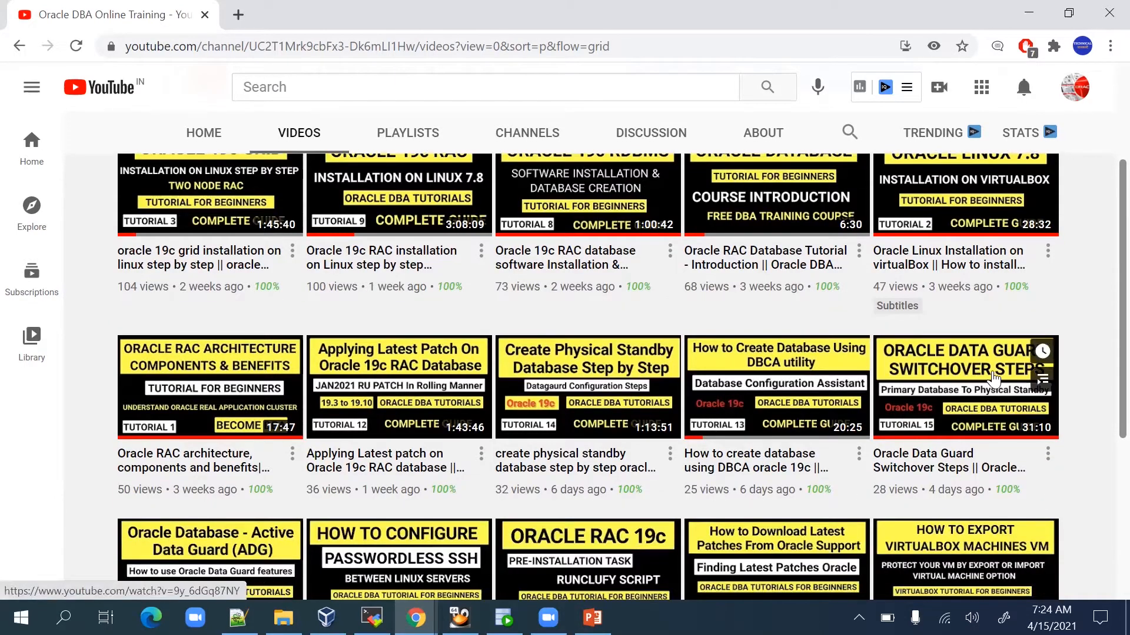
scroll(1089, 469, "down", 3)
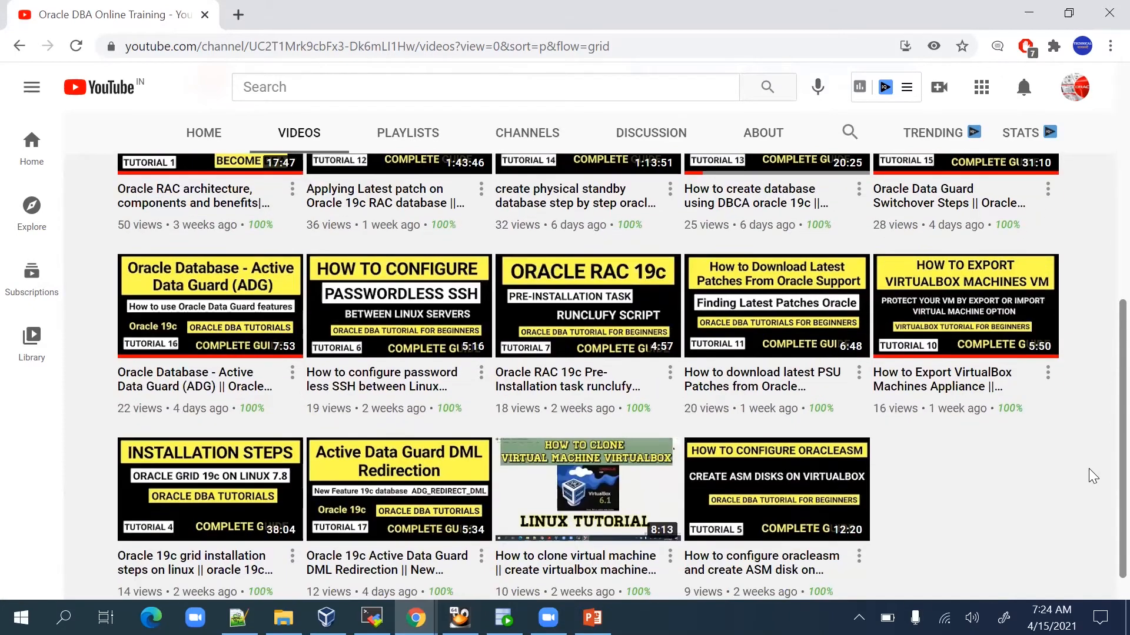
scroll(1085, 471, "up", 5)
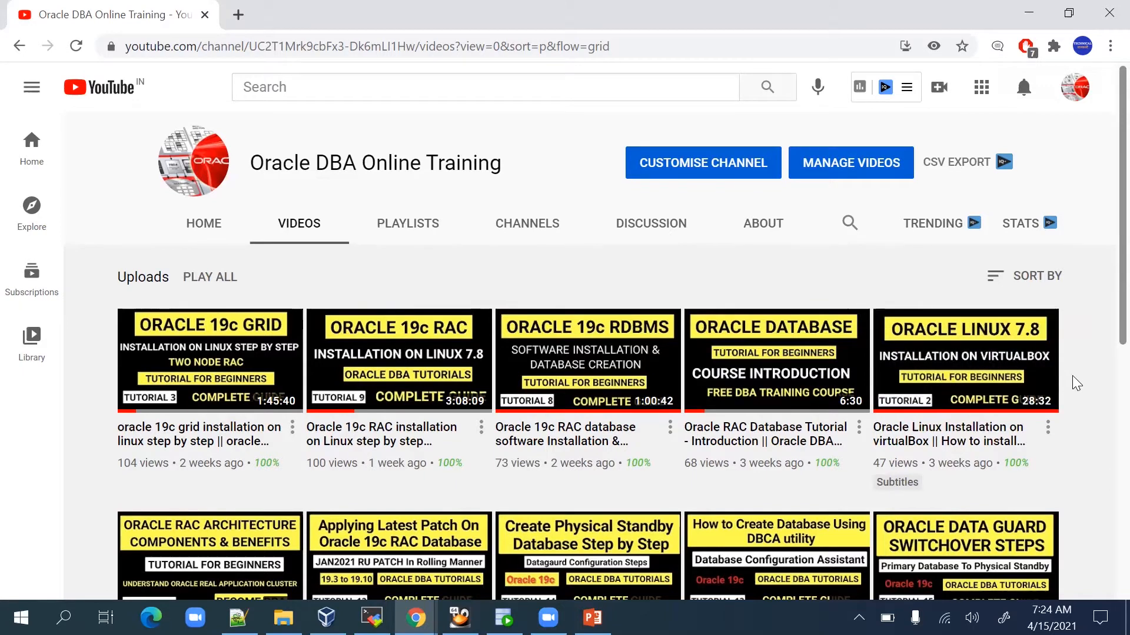
left_click(1024, 13)
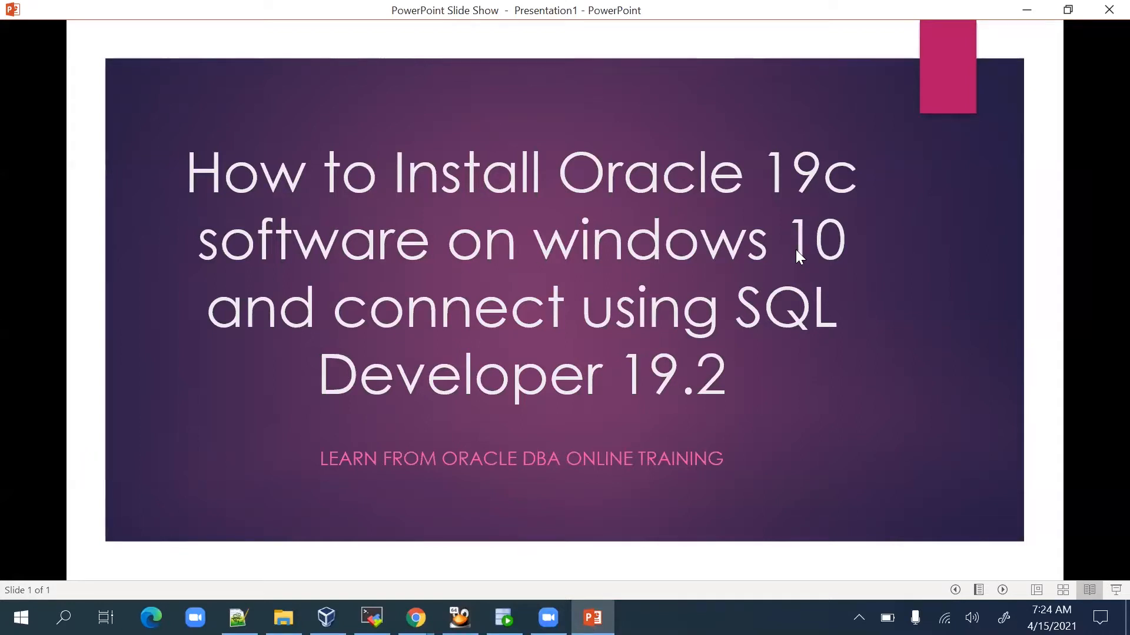
- In Chrome's Oracle Database 19c download page, accept the licence agreement for WINDOWS.X64_193000_db_home.zip and request its download
left_click(416, 617)
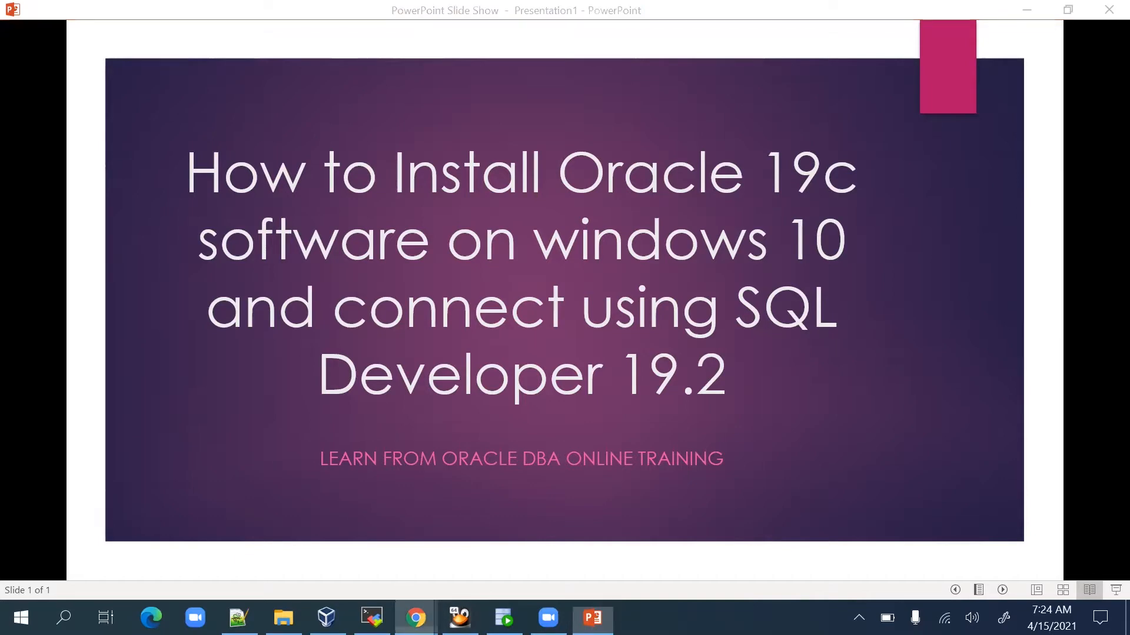
left_click(331, 545)
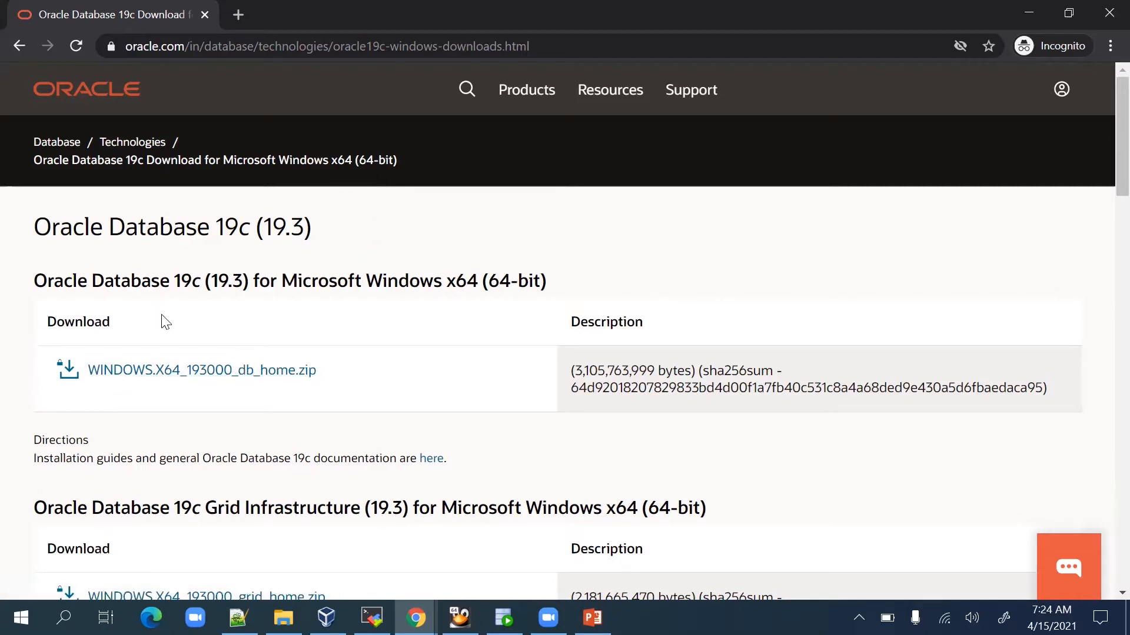
scroll(168, 322, "down", 3)
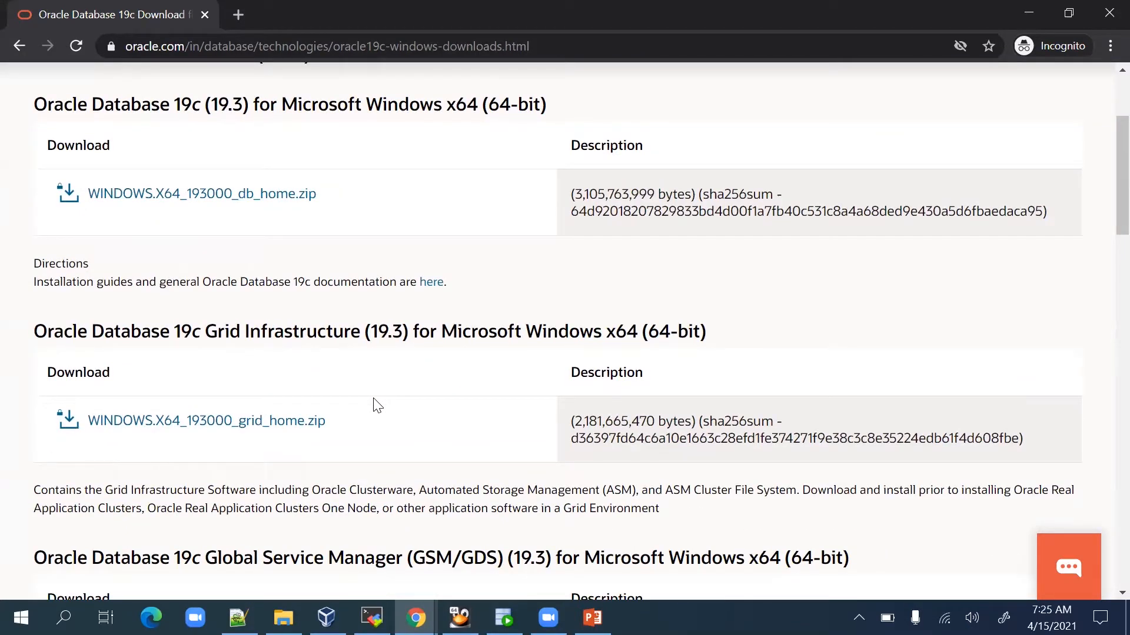
scroll(377, 406, "up", 3)
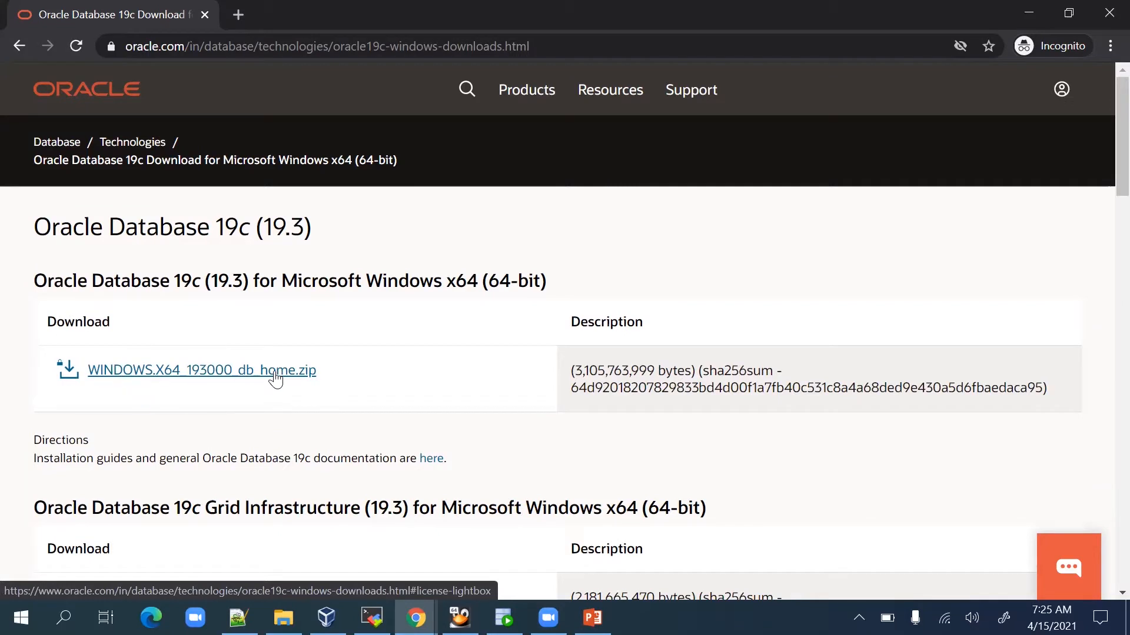
left_click(210, 375)
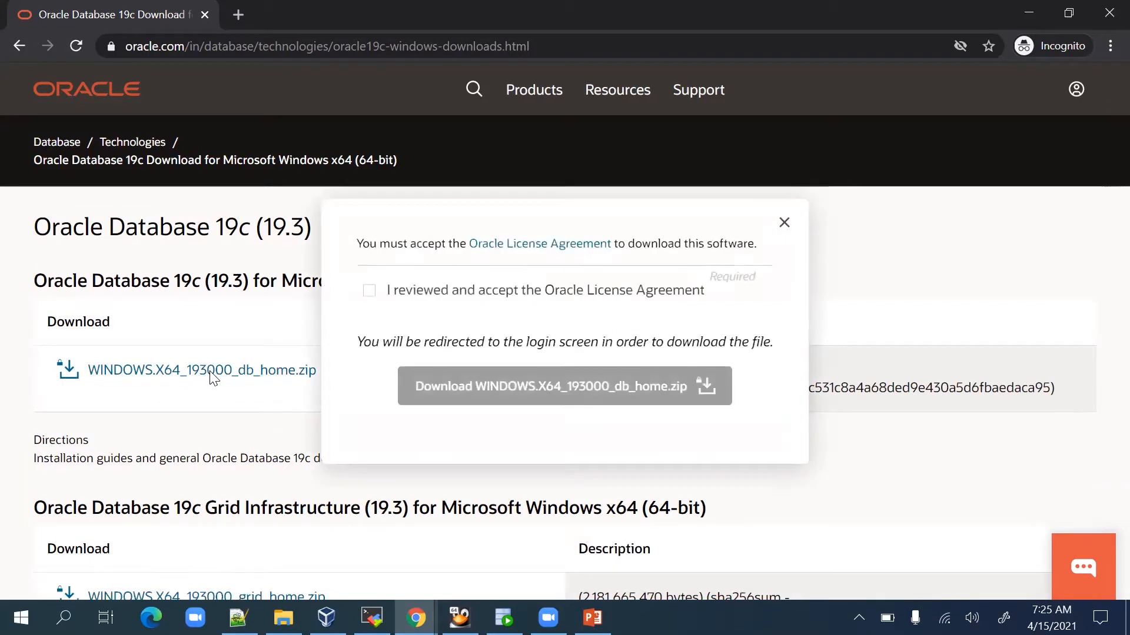
left_click(369, 295)
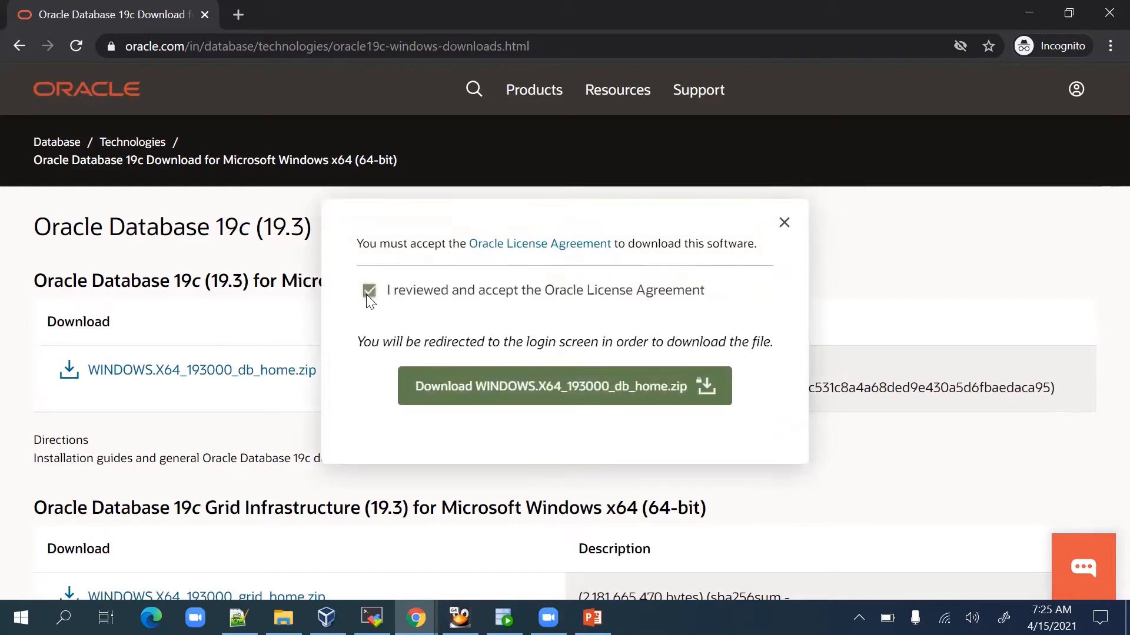
left_click(536, 384)
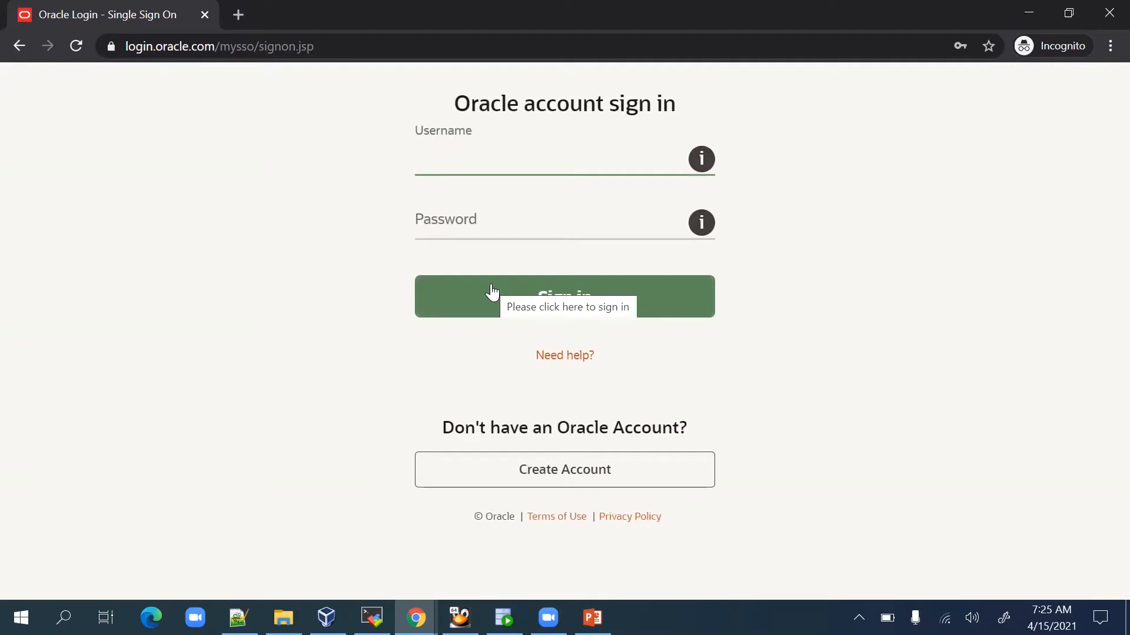
- Sign in to the Oracle account with its credentials and one-time PIN, and save WINDOWS.X64_193000_db_home.zip in D:\oracle19c
left_click(514, 523)
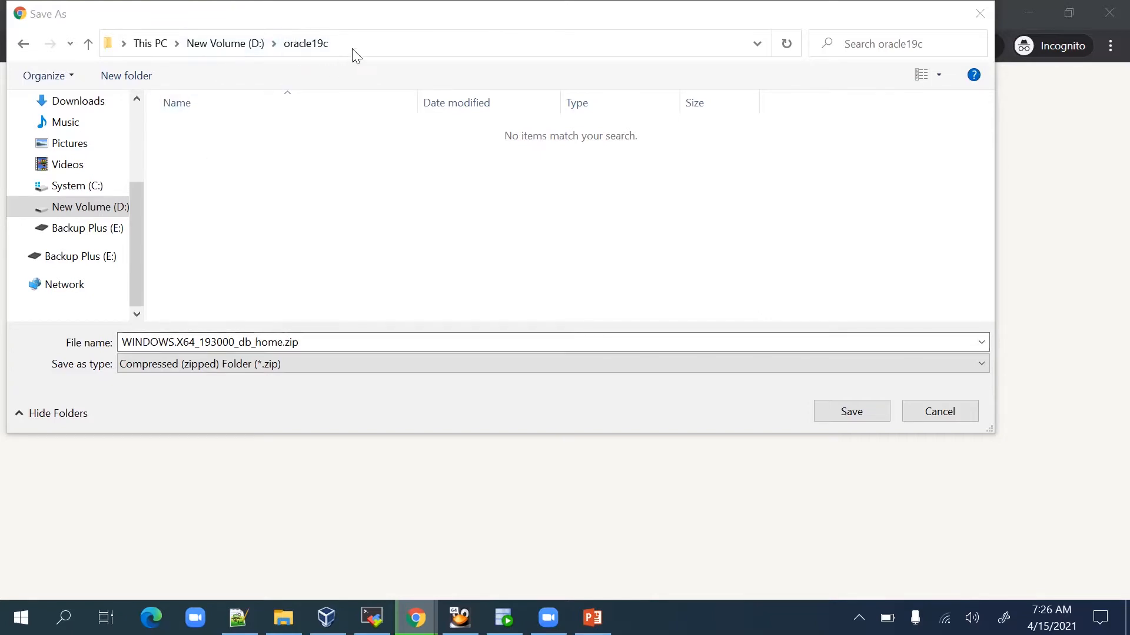
left_click(847, 414)
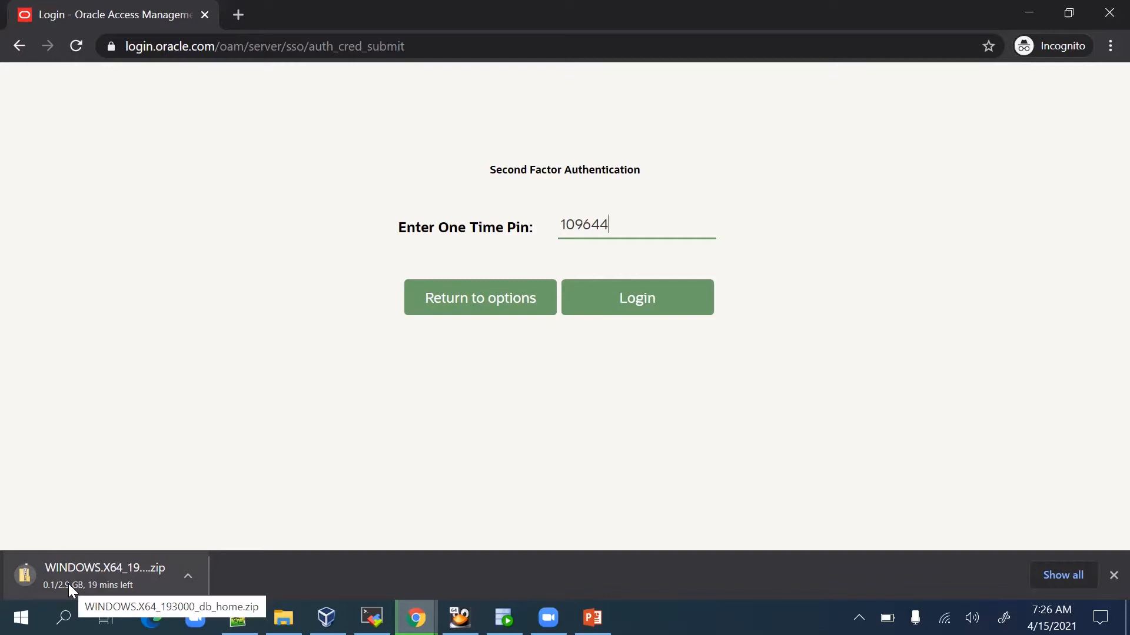
left_click(1028, 12)
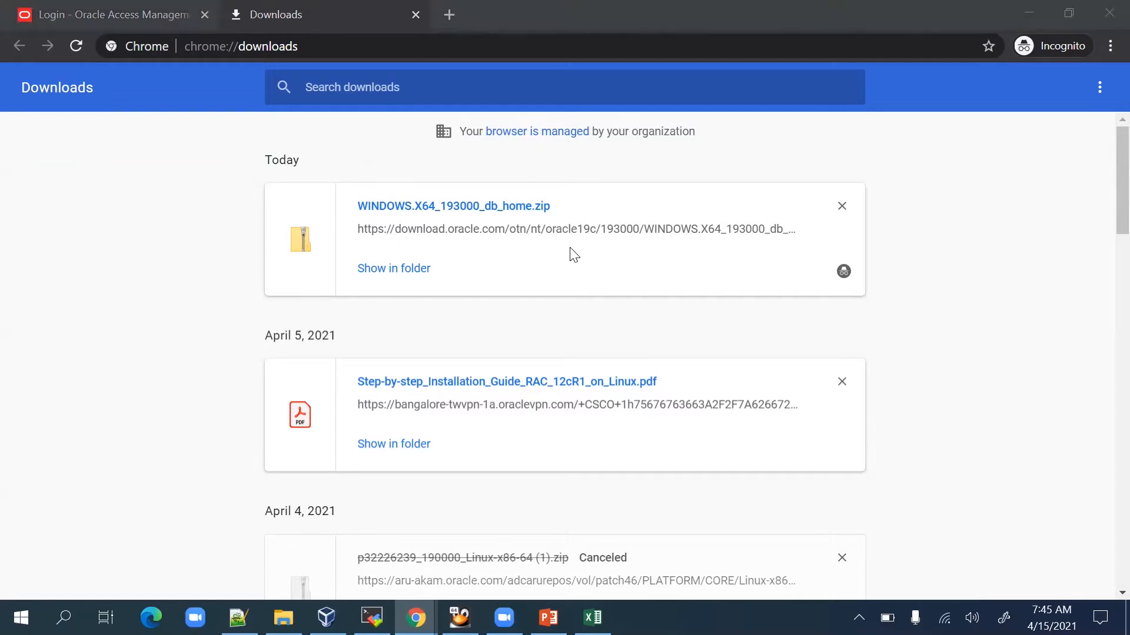
- Switch to File Explorer and extract WINDOWS.X64_193000_db_home.zip with 7-Zip into a WINDOWS.X64_193000_db_home folder in D:\oracle19c
key("alt+Tab")
key("alt+Tab")
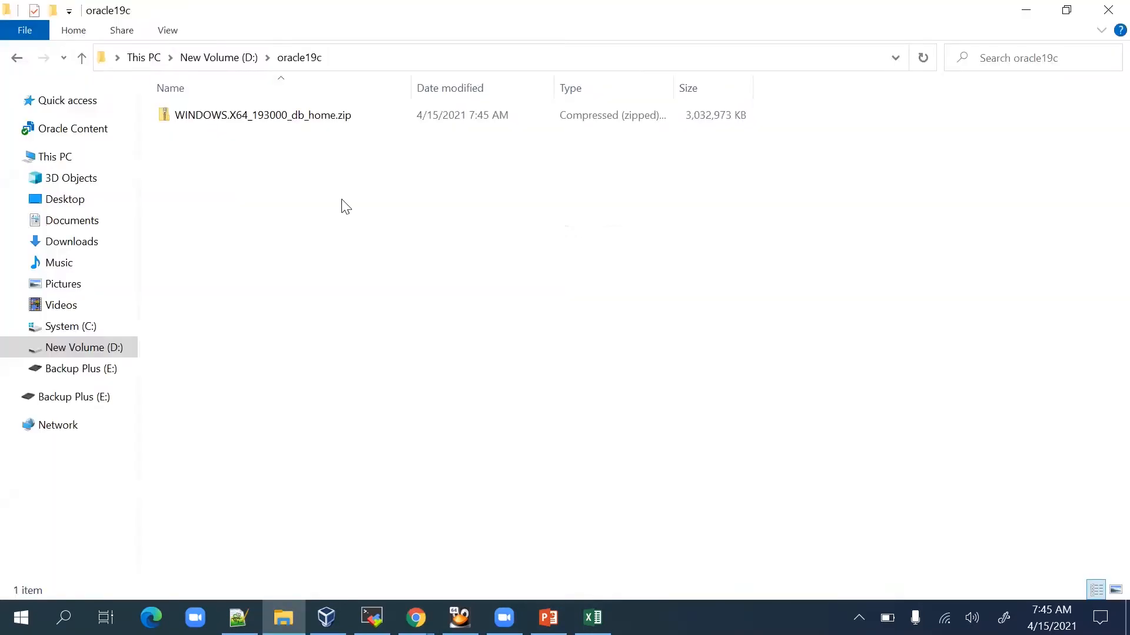
left_click(318, 124)
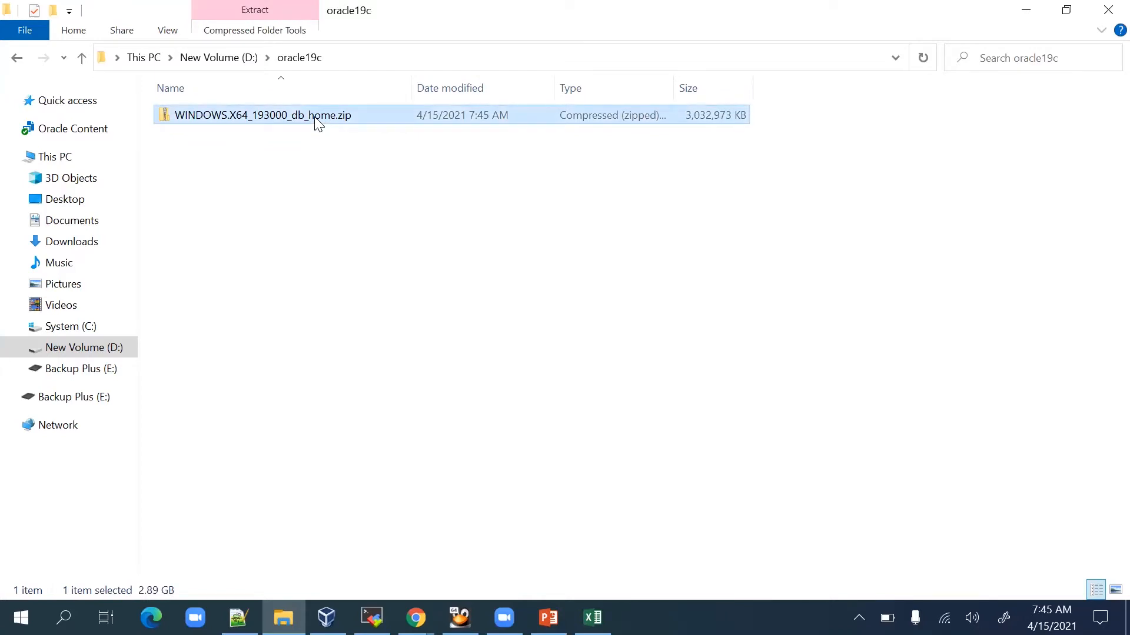
right_click(250, 114)
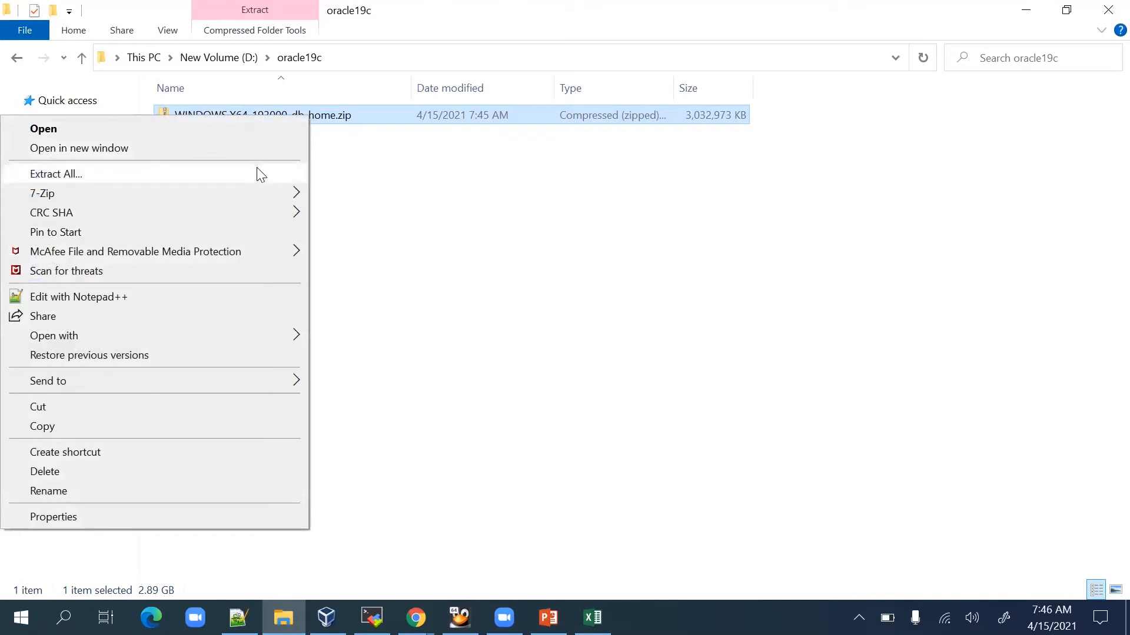
mouse_move(264, 191)
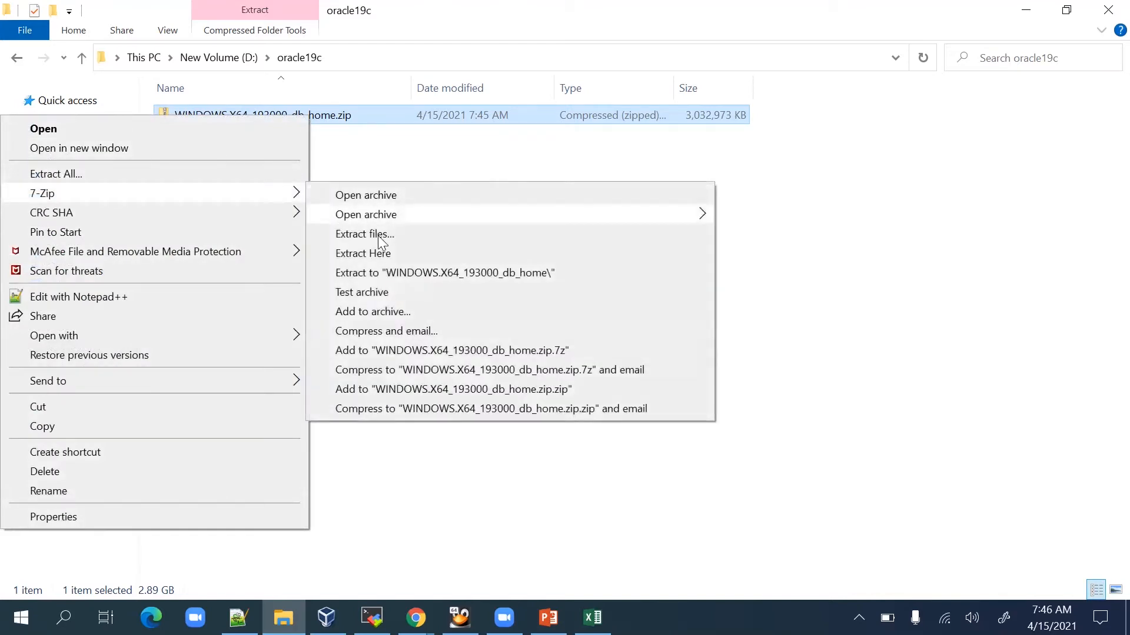
left_click(399, 274)
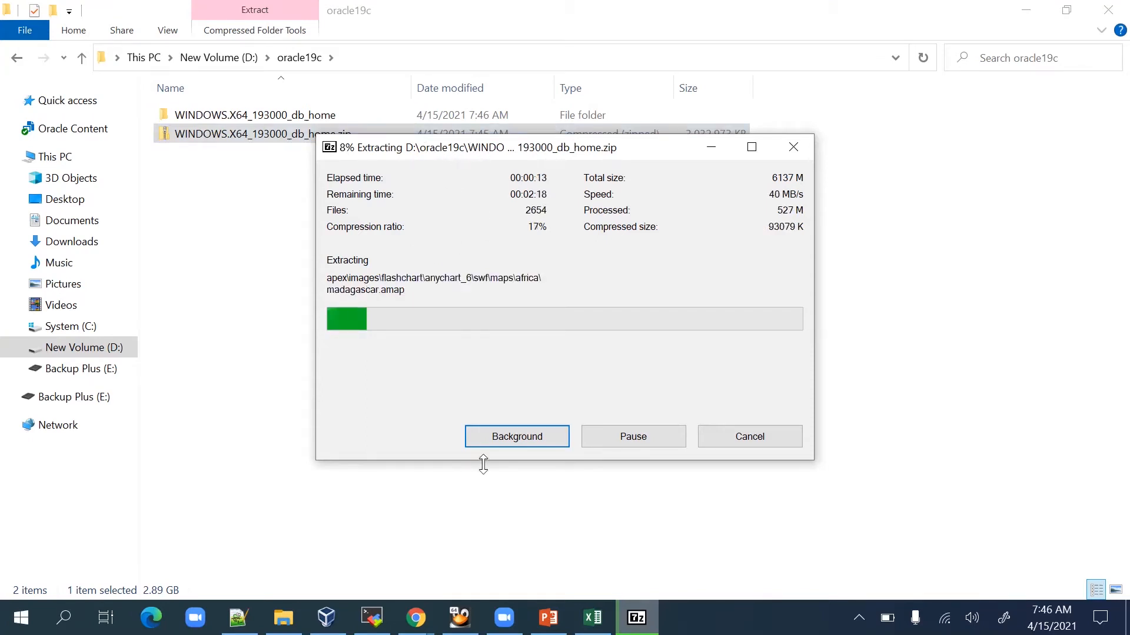
- Switch to PowerPoint to read the Oracle 19c hardware requirements slide, and return to the extraction
mouse_move(548, 617)
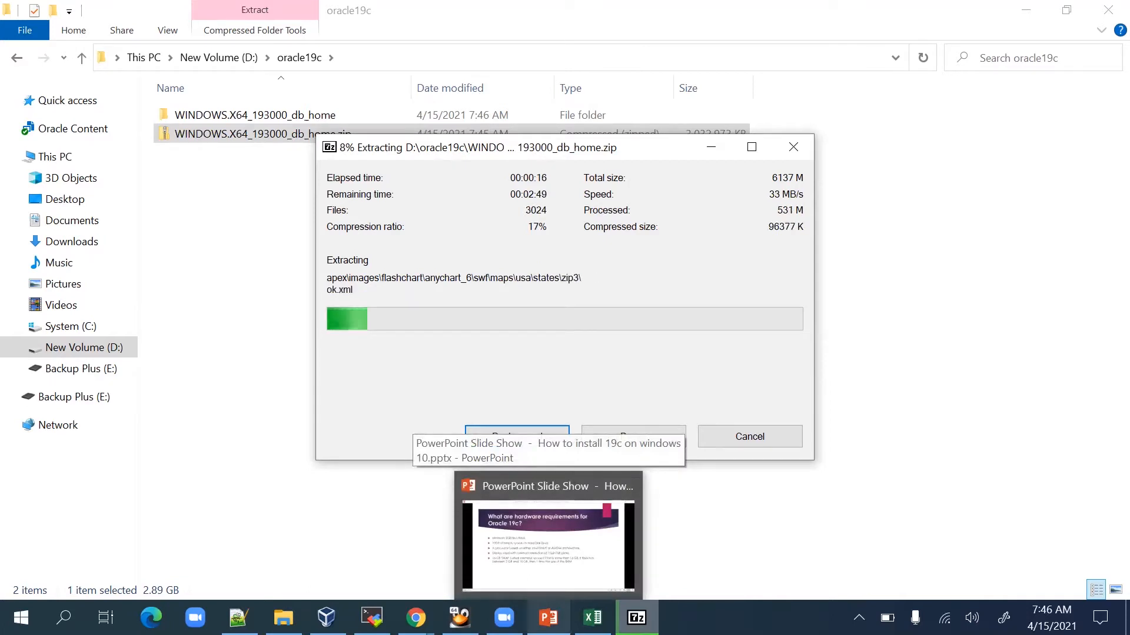
left_click(549, 542)
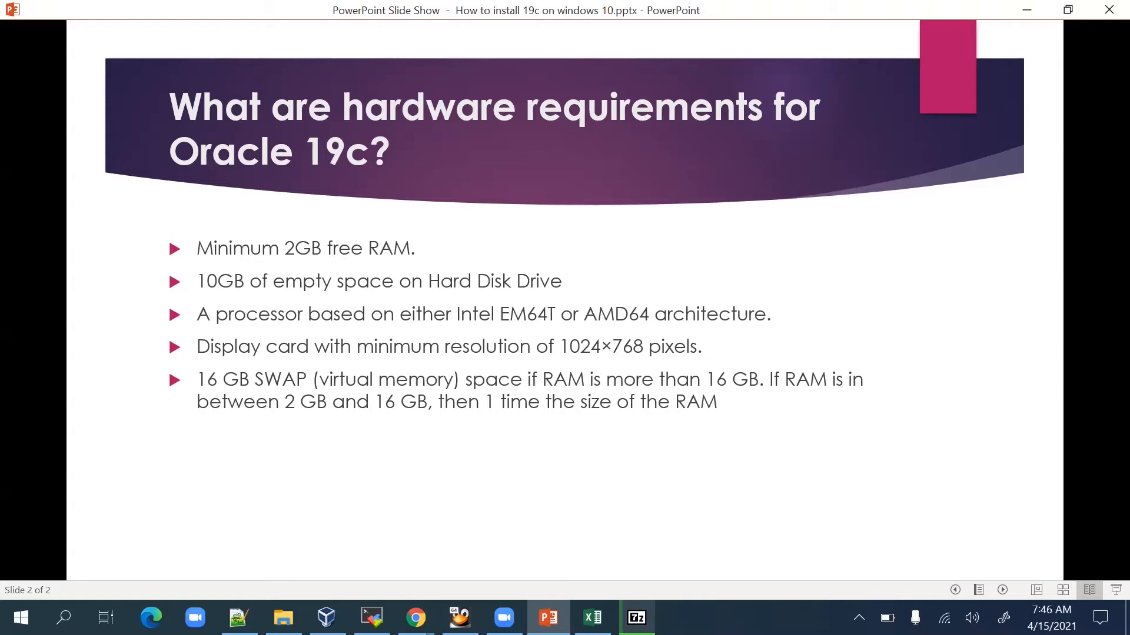
key("alt+Tab")
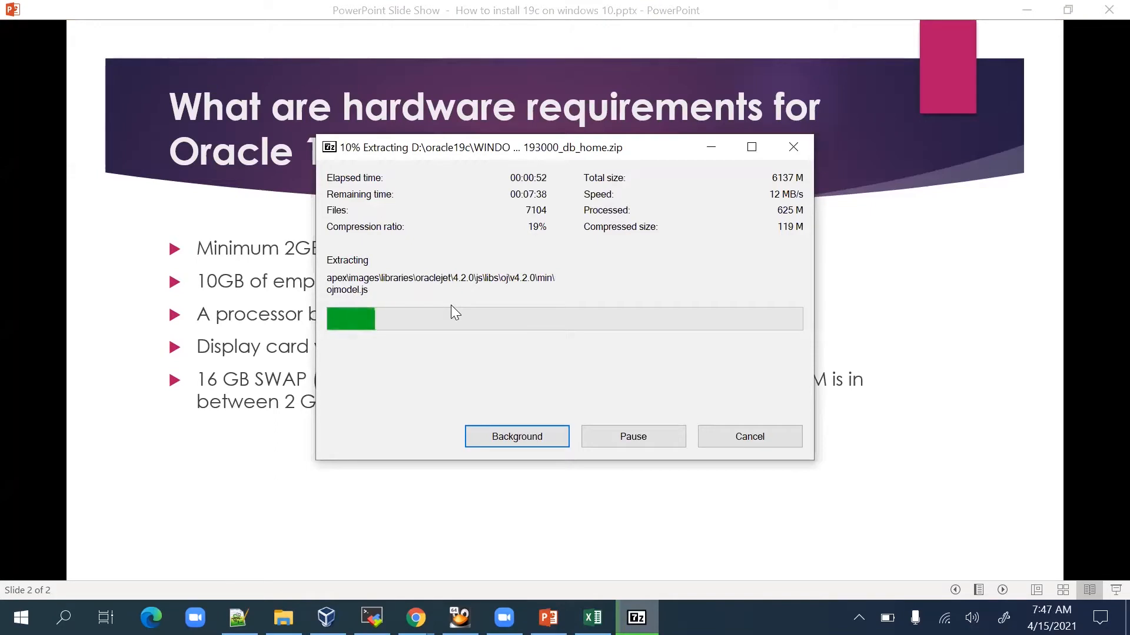
left_click(621, 76)
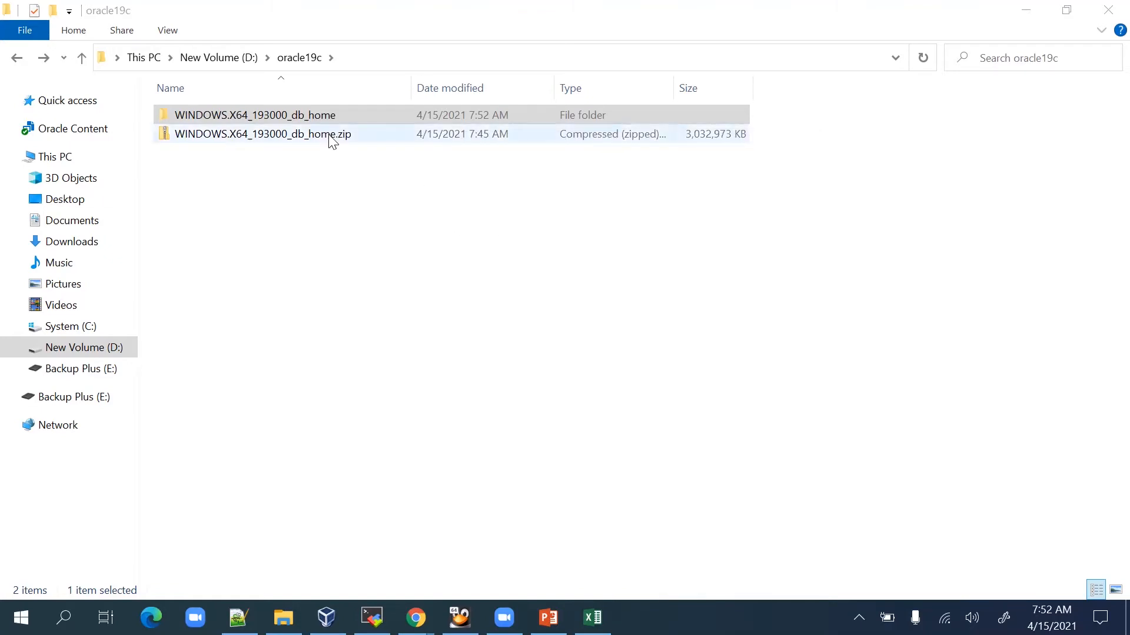
- Run setup.exe from the extracted WINDOWS.X64_193000_db_home folder as administrator
double_click(338, 117)
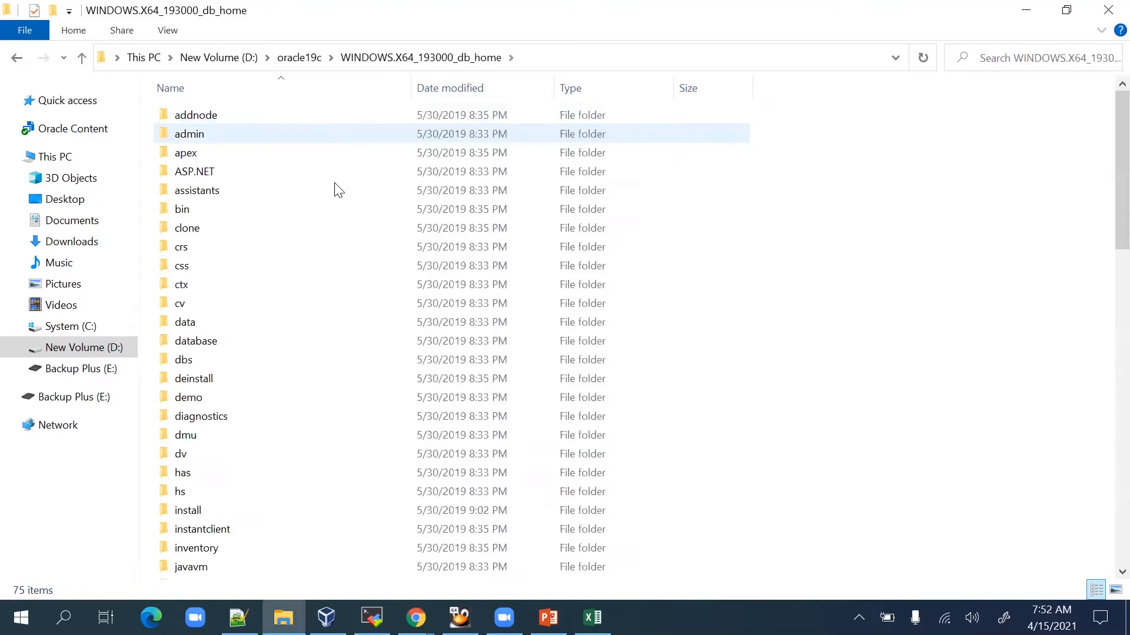
scroll(311, 273, "down", 16)
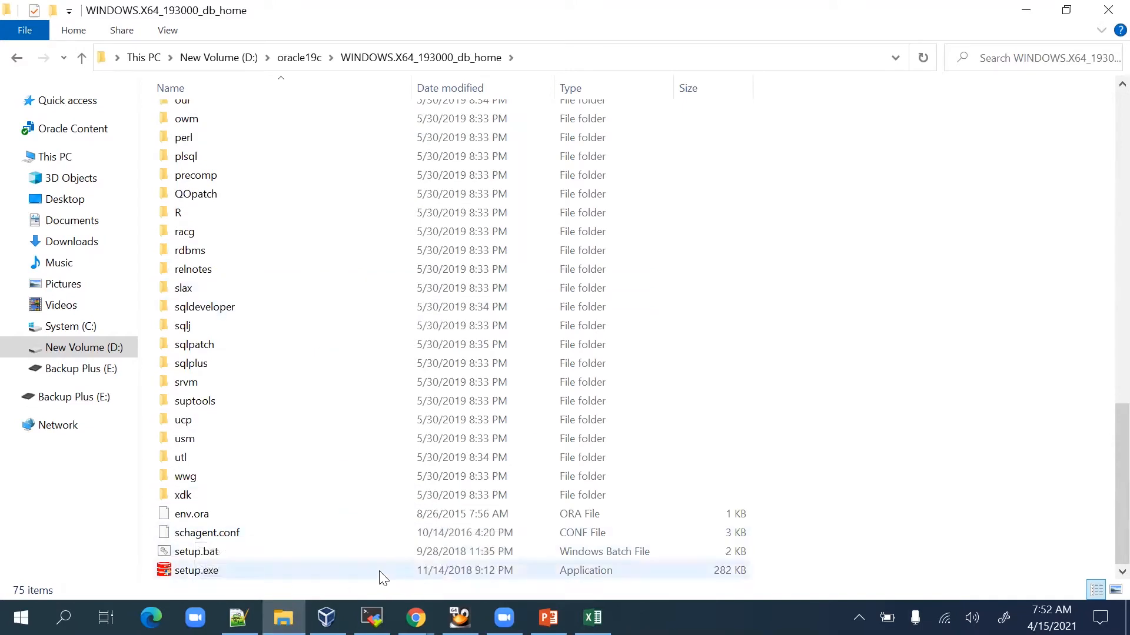
left_click(237, 572)
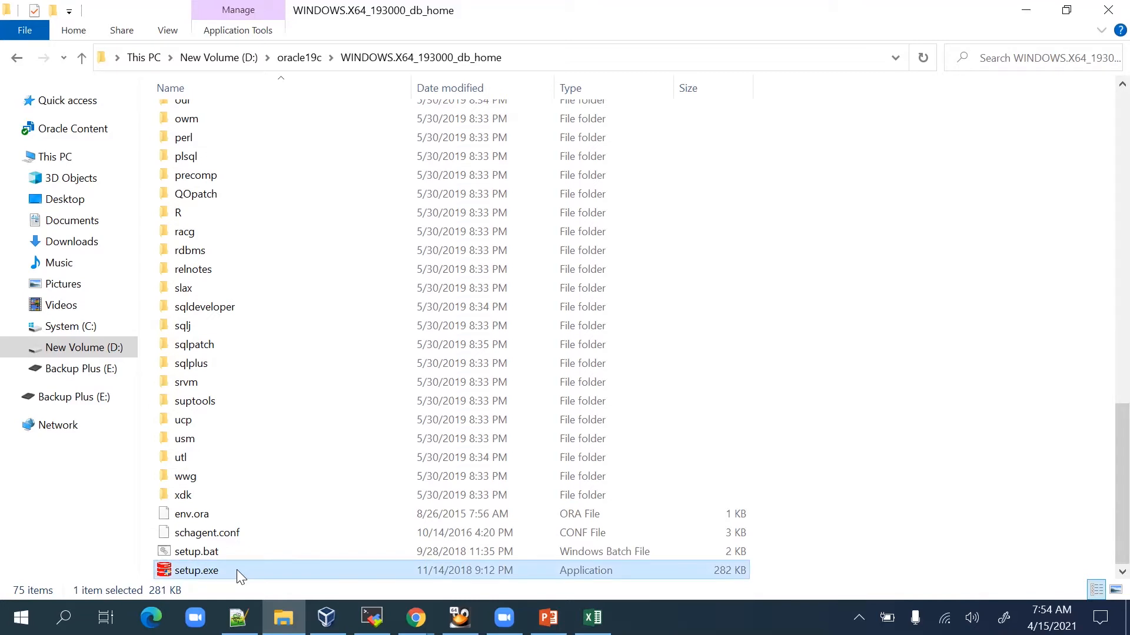
right_click(236, 568)
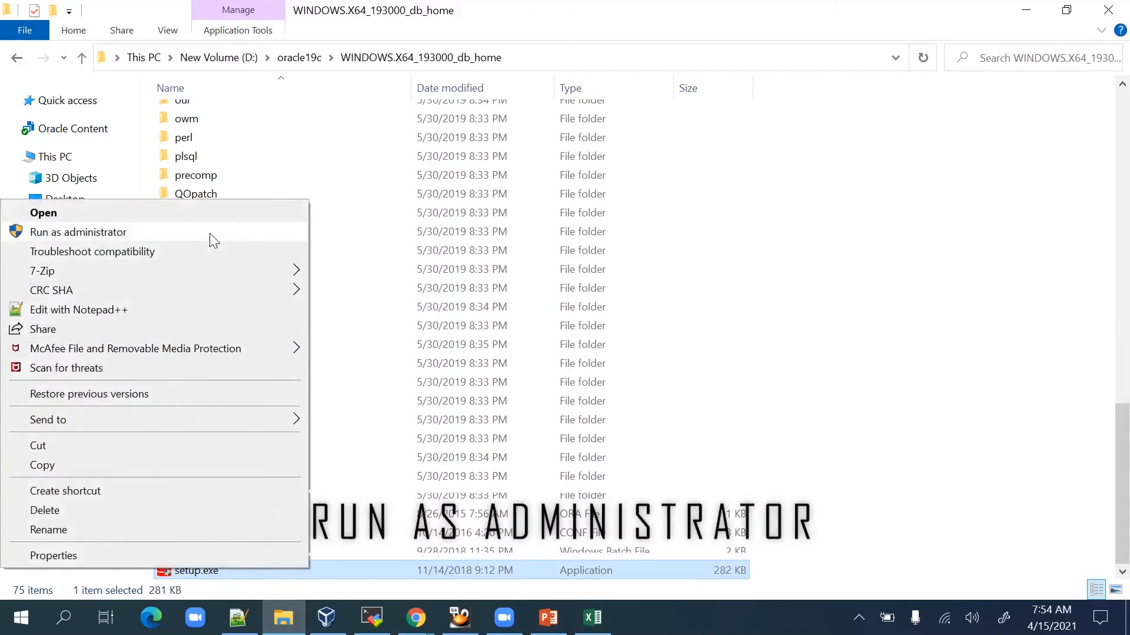
left_click(213, 235)
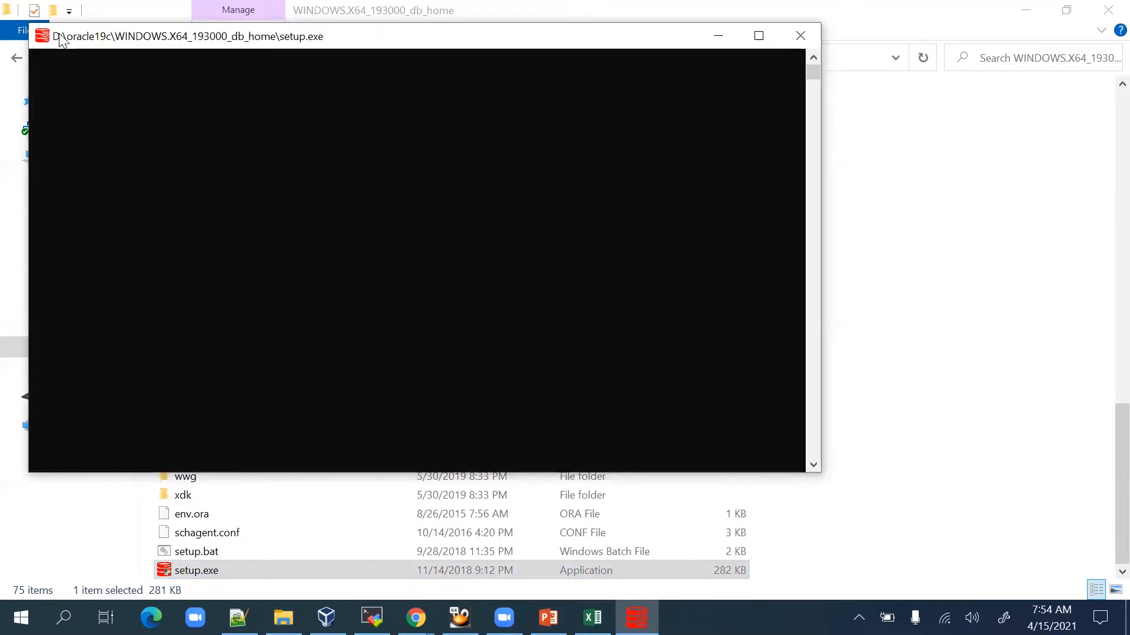
- Accept creating and configuring a single instance database with the Desktop class system option in the installer
left_click_drag(73, 39, 119, 103)
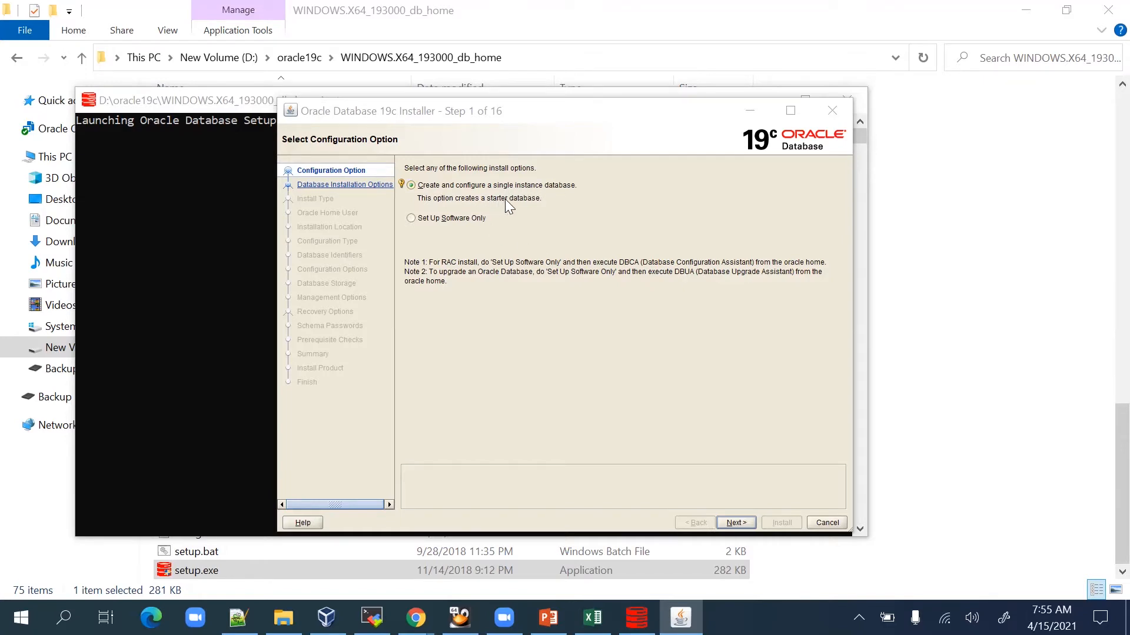
left_click(742, 522)
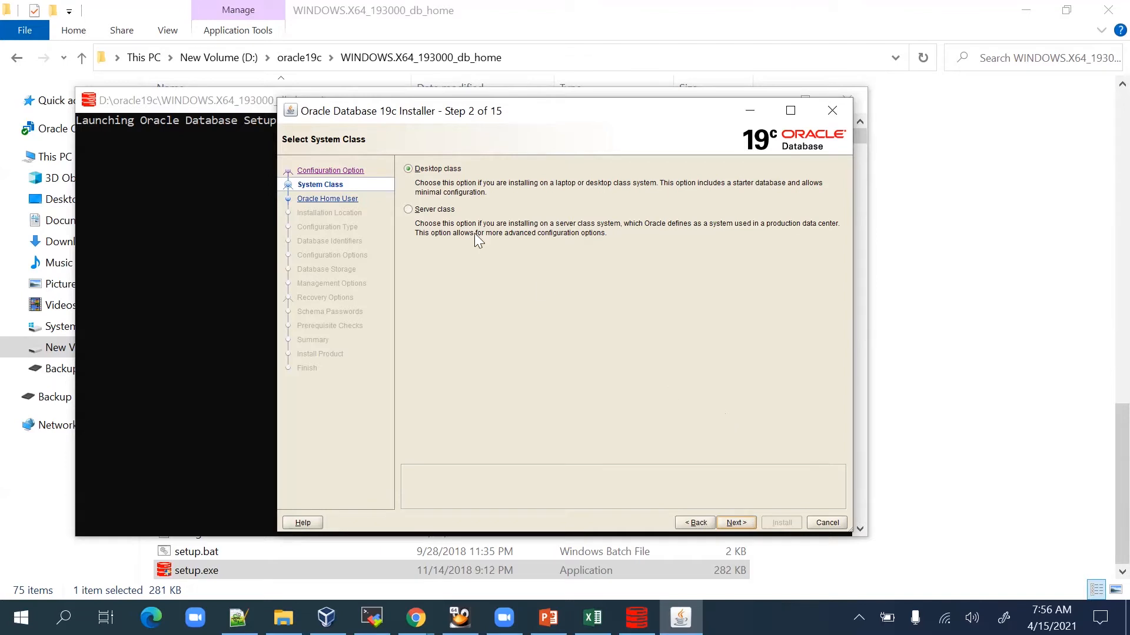
left_click(746, 523)
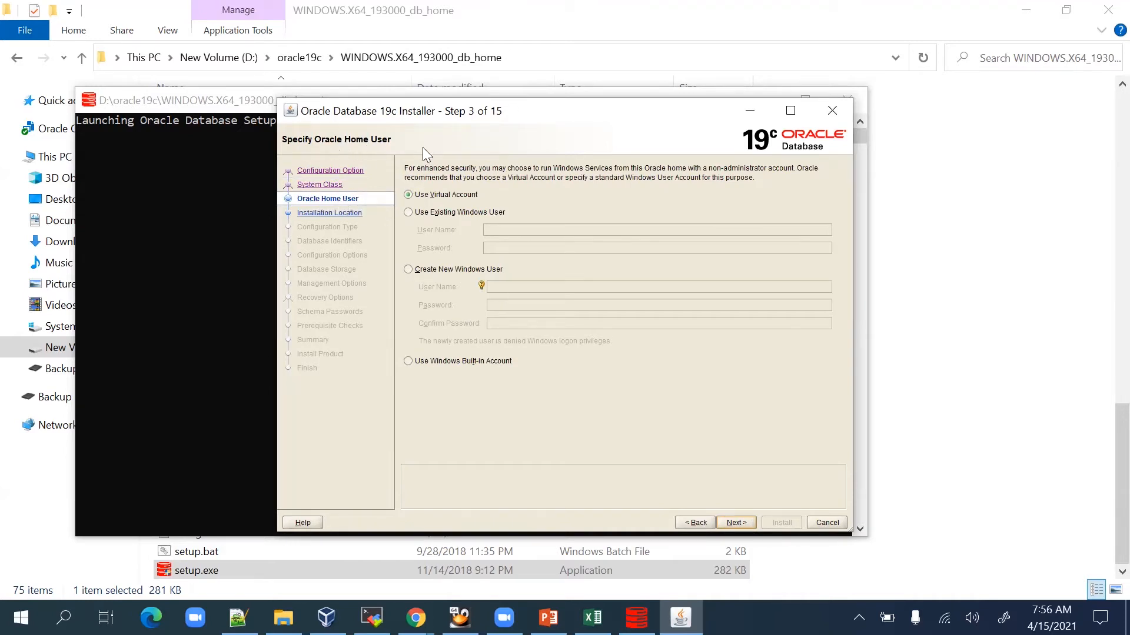
- Try to set a new Windows user named oracle as the Oracle home user, entering and confirming its password
left_click(437, 214)
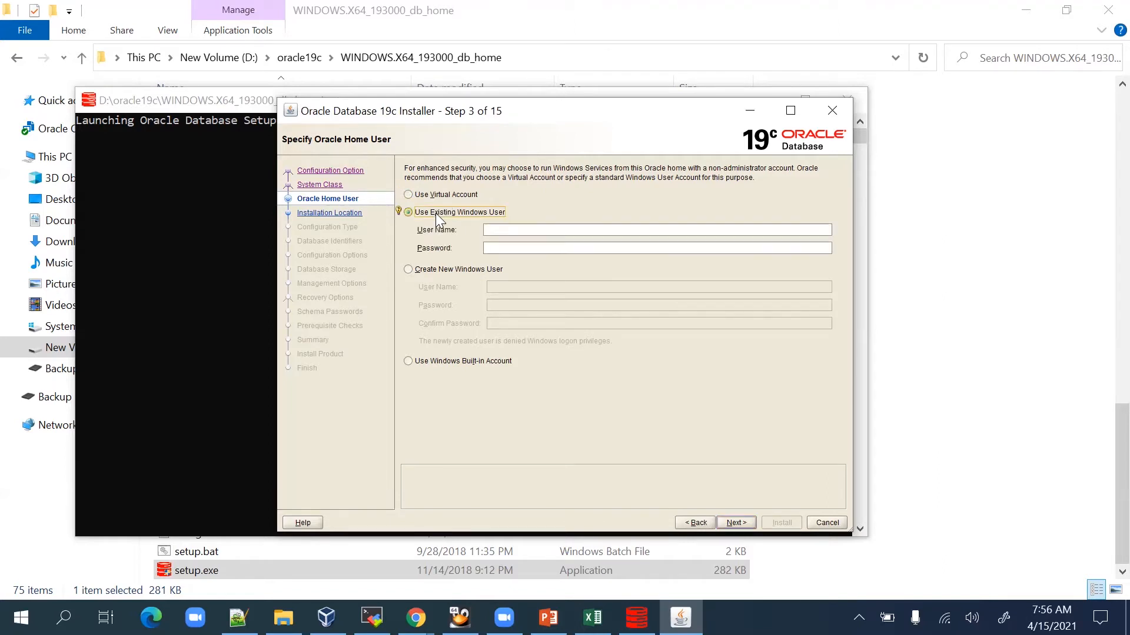
left_click(443, 274)
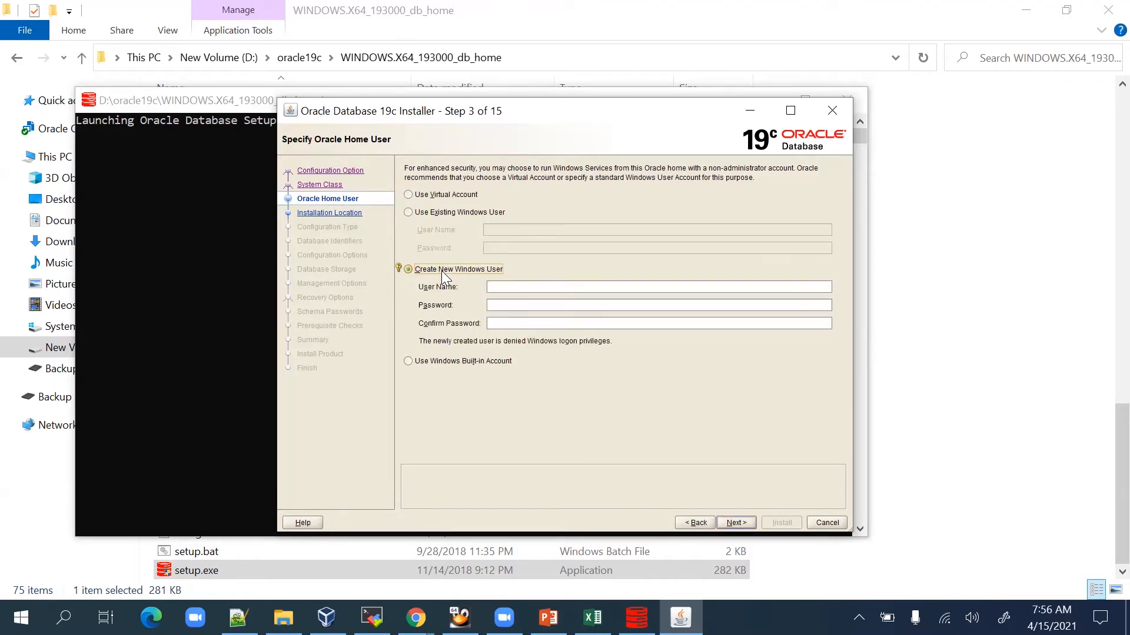
left_click(530, 287)
left_click(527, 301)
left_click(532, 324)
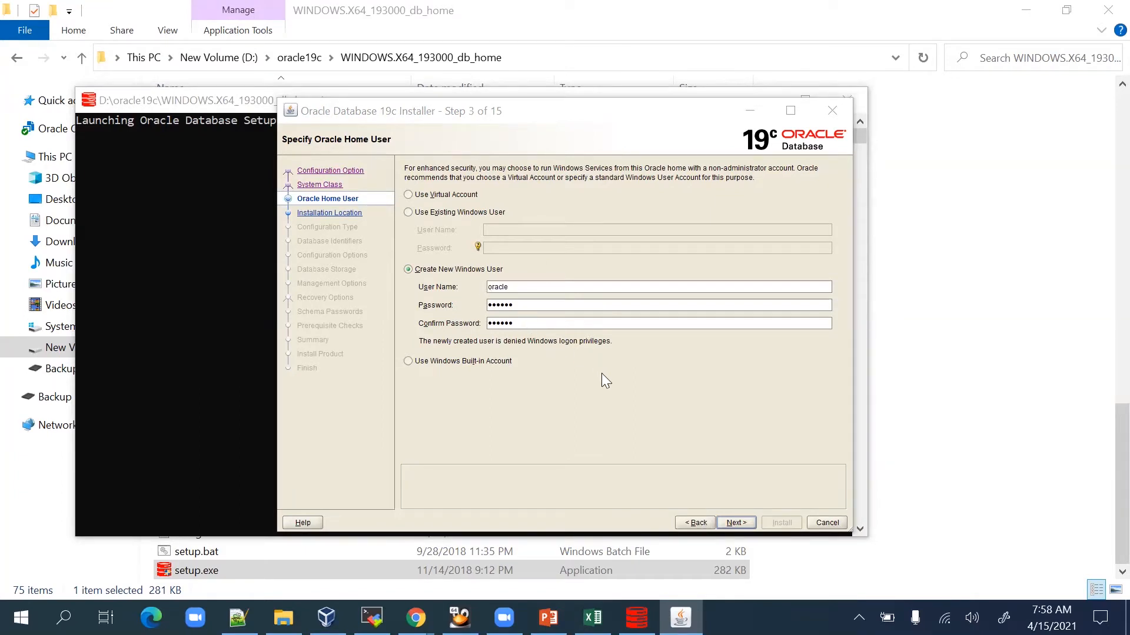
left_click(447, 269)
left_click(733, 523)
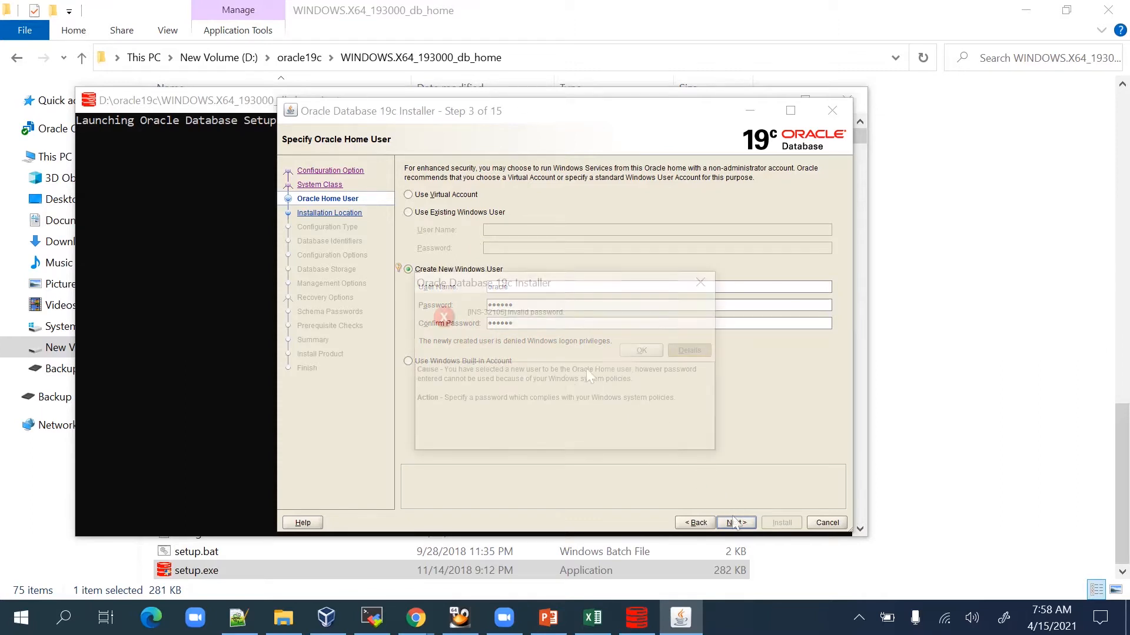
- Dismiss the invalid password error and try entering a different password for the new oracle Windows user
left_click(642, 351)
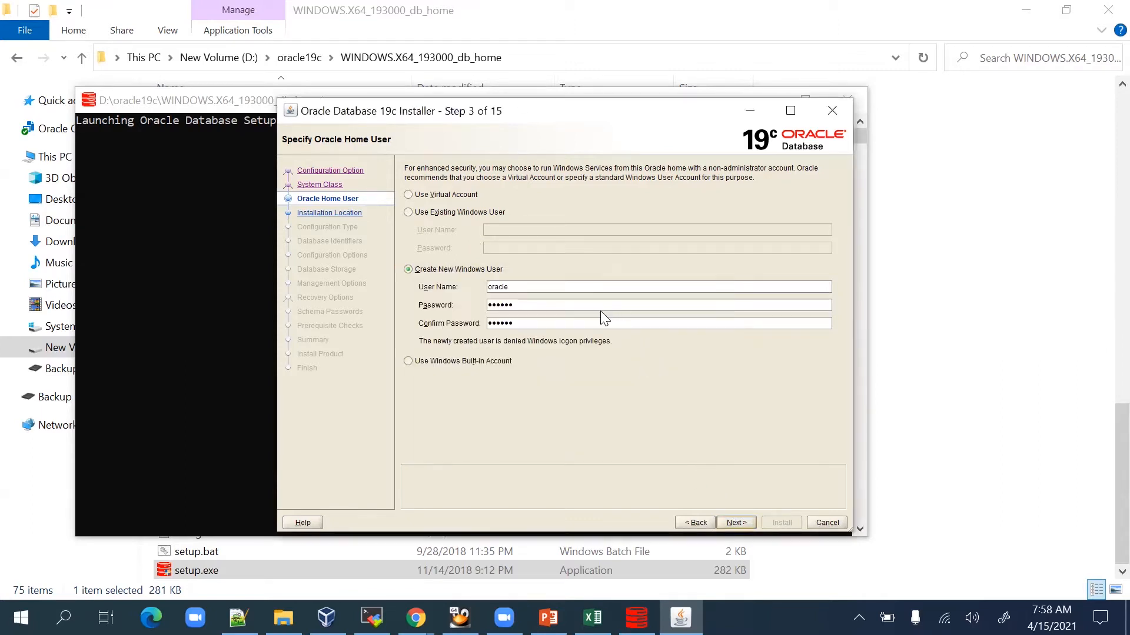
double_click(603, 305)
type("•••••••••••")
key("Tab")
type("••••")
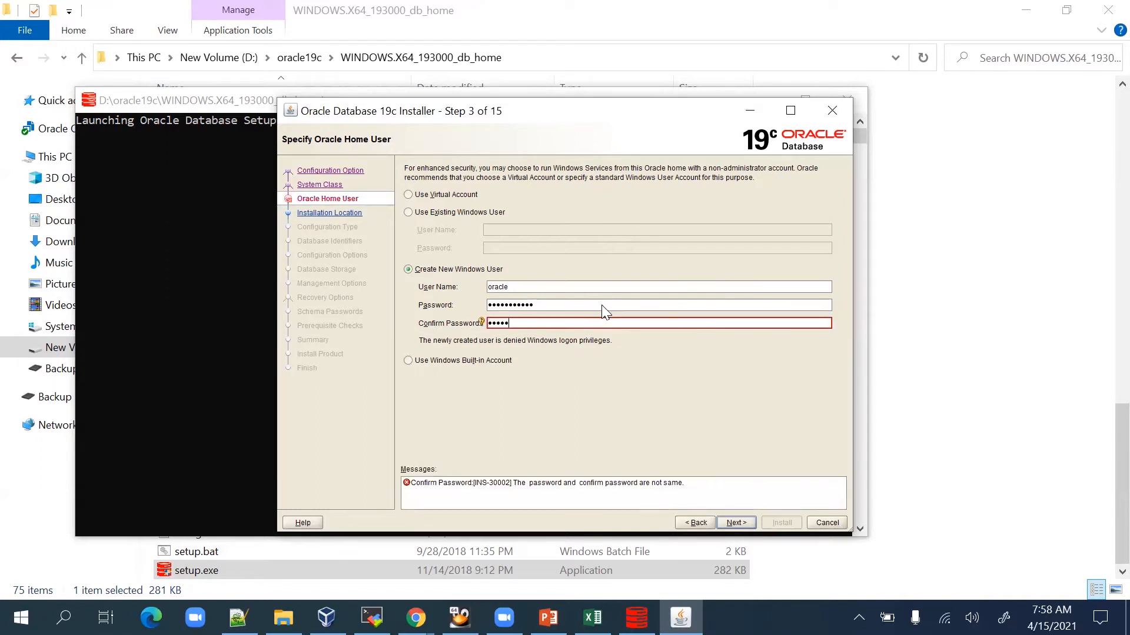
key("BackSpace")
key("BackSpace")
key("BackSpace")
key("BackSpace")
key("shift+Tab")
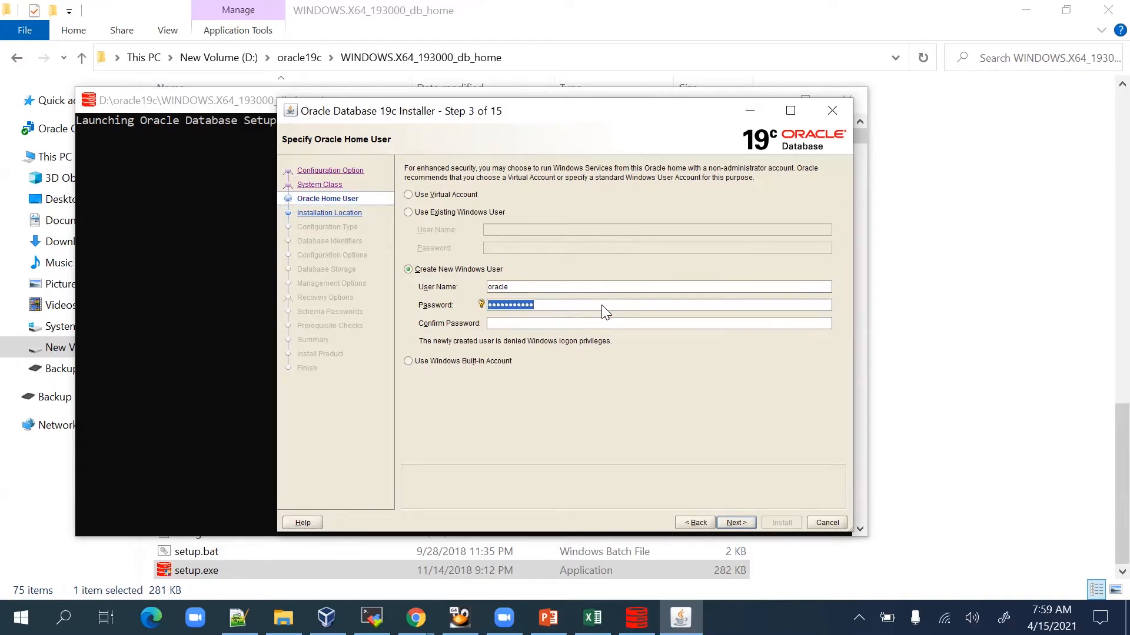
- Enter and confirm a new password for the oracle Windows user and continue to the following installer step
type("••••••••")
key("Tab")
type("••••••••")
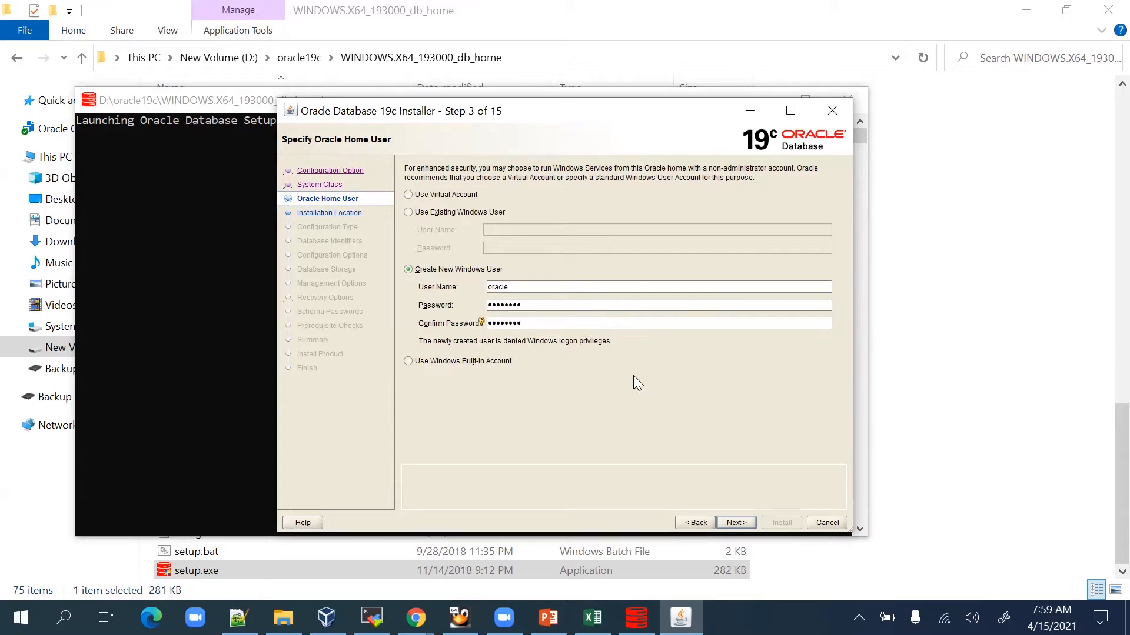
left_click(736, 522)
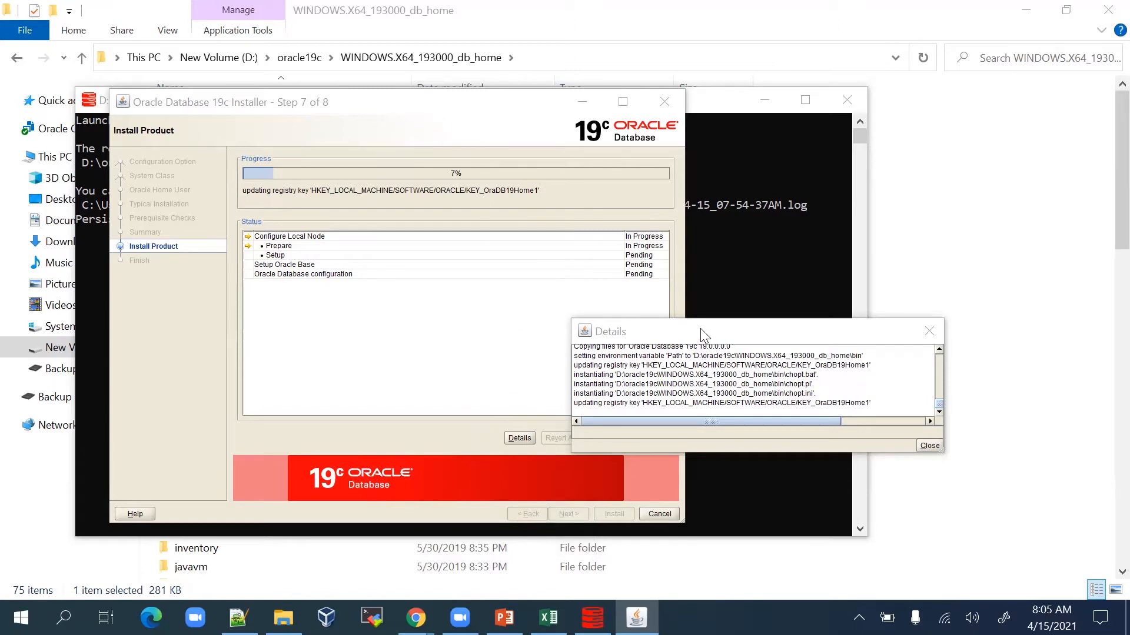
- Reposition and enlarge the installer's Details window to read the latest installation log messages
left_click_drag(708, 338, 696, 333)
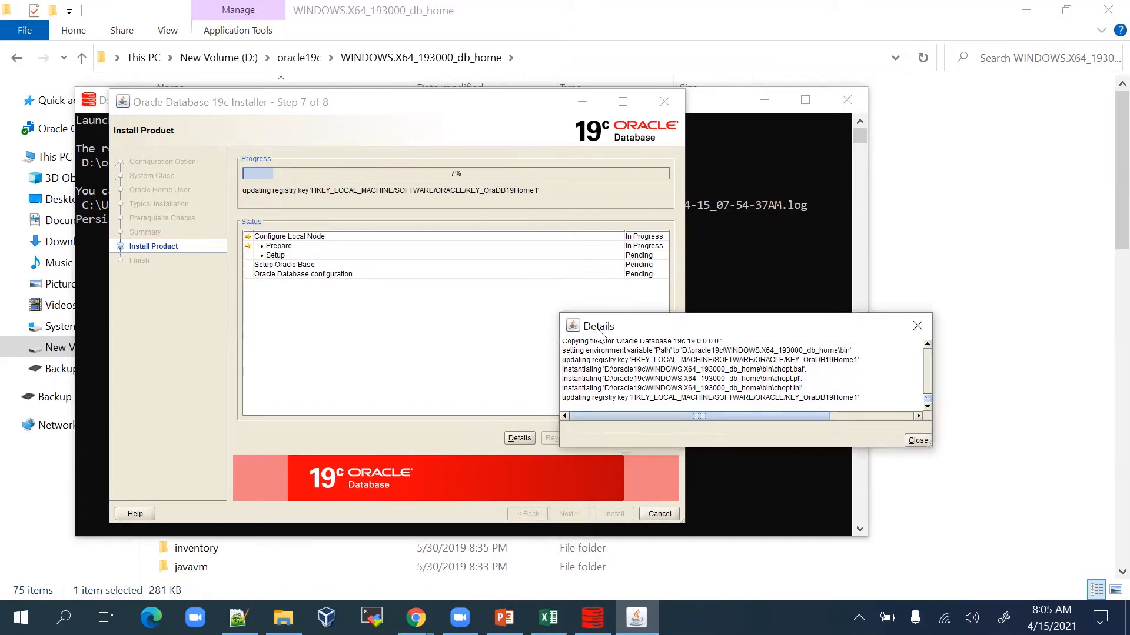
left_click(459, 109)
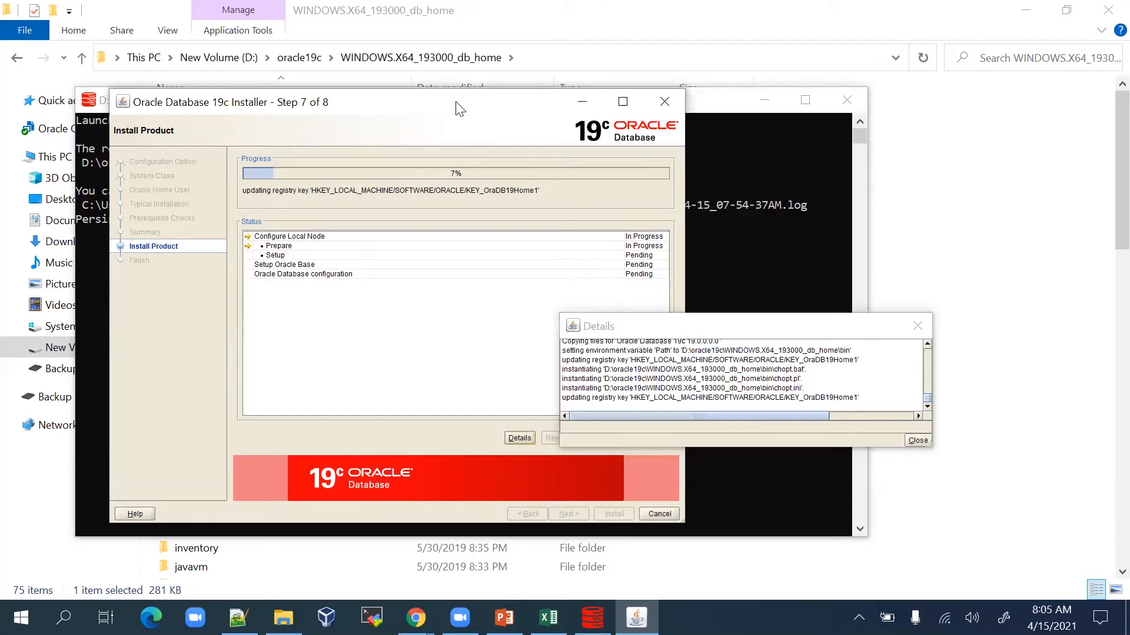
left_click_drag(456, 104, 459, 101)
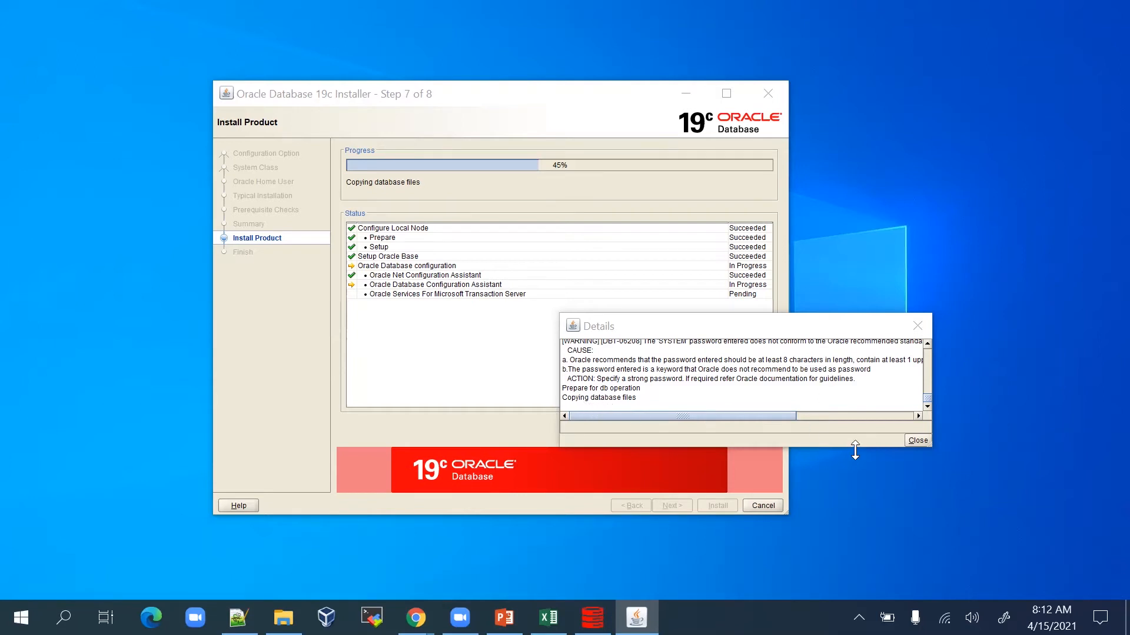
left_click_drag(855, 449, 855, 481)
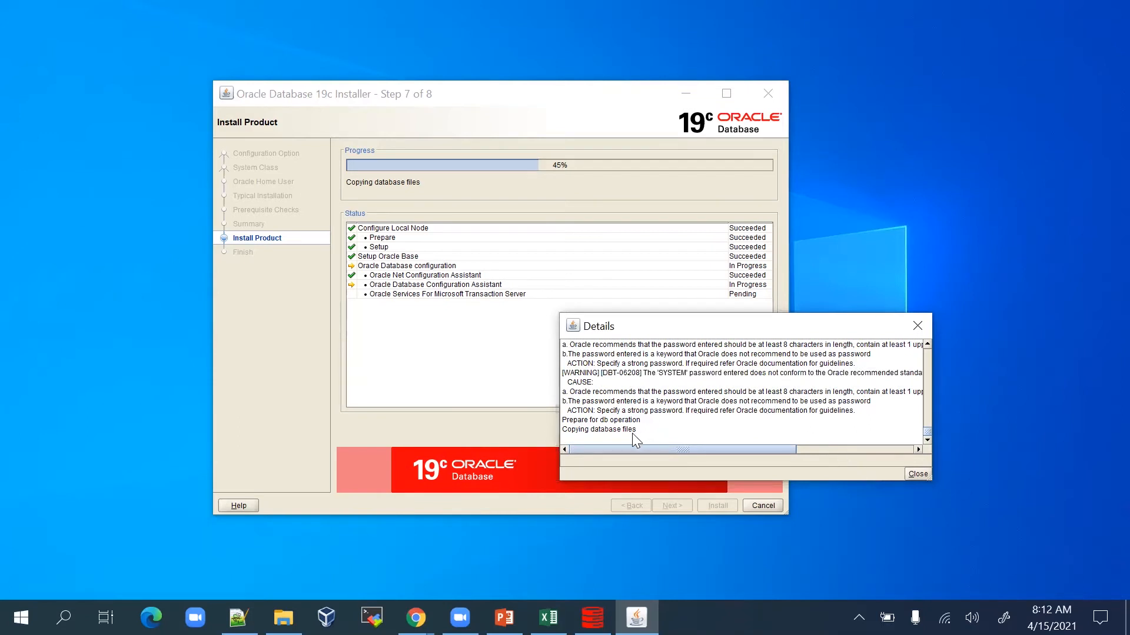
left_click_drag(636, 431, 553, 346)
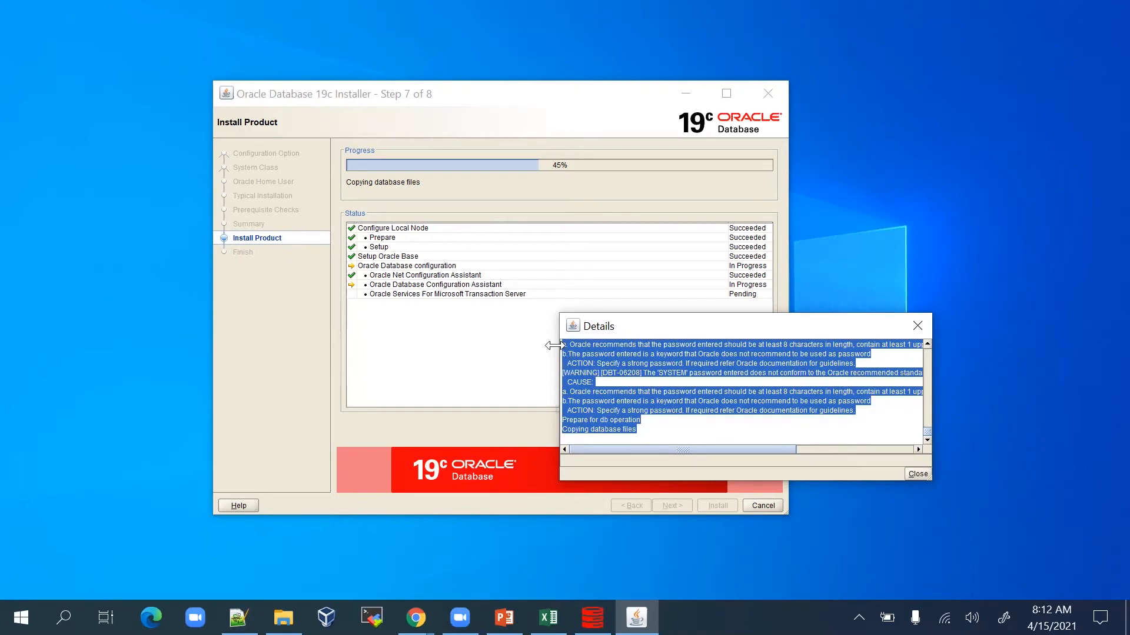
left_click(624, 405)
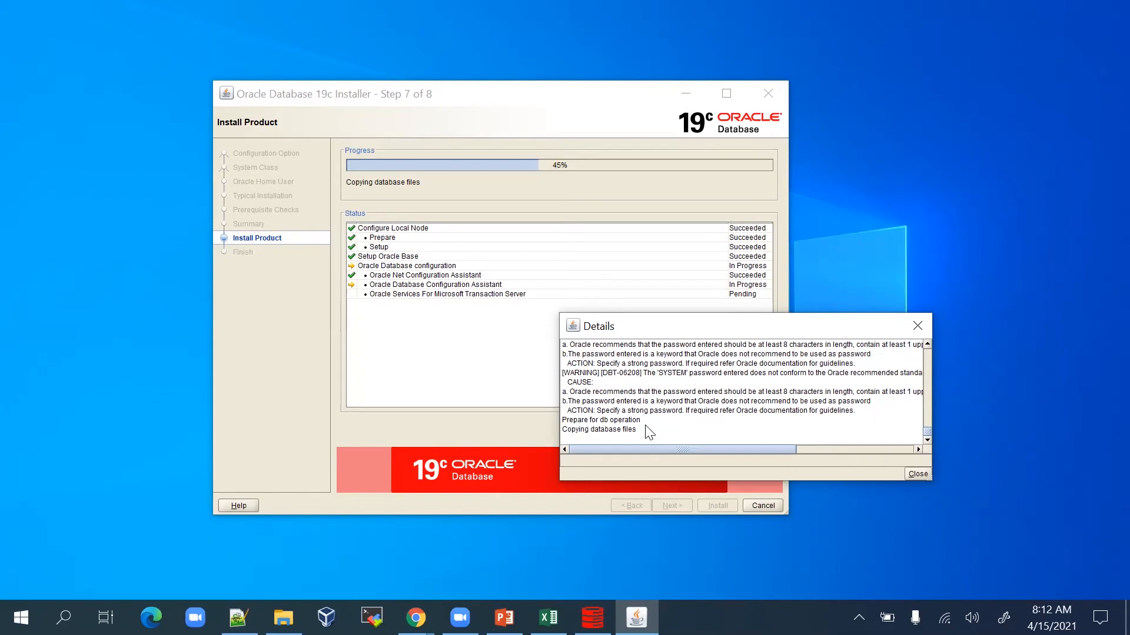
left_click(762, 157)
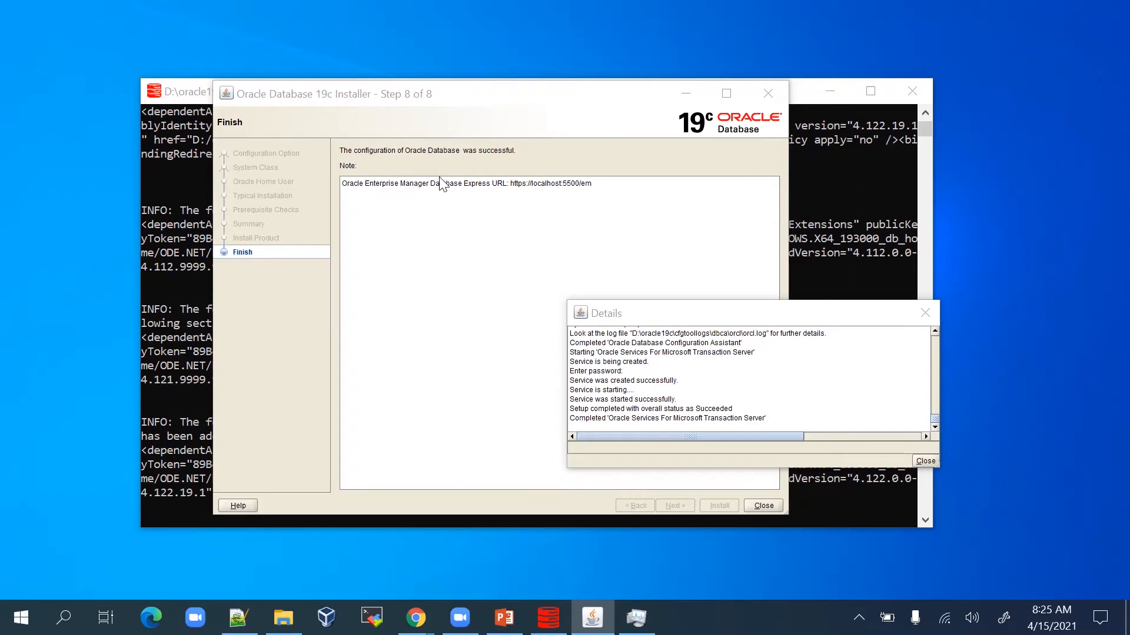
left_click(513, 190)
left_click_drag(511, 184, 595, 186)
key("ctrl+c")
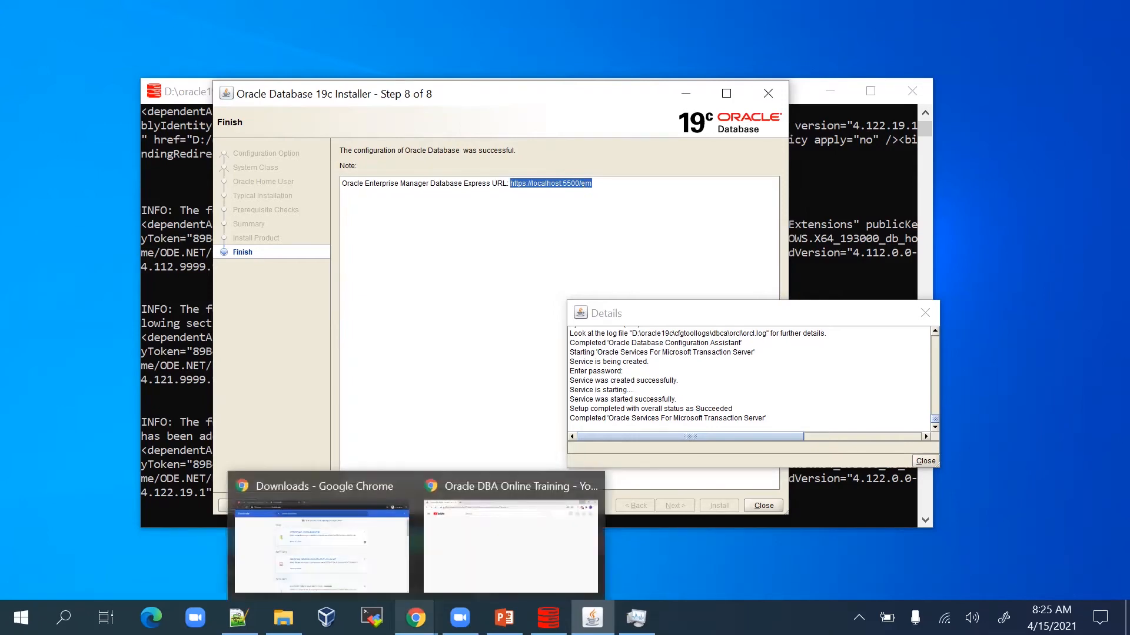
right_click(415, 617)
left_click(394, 479)
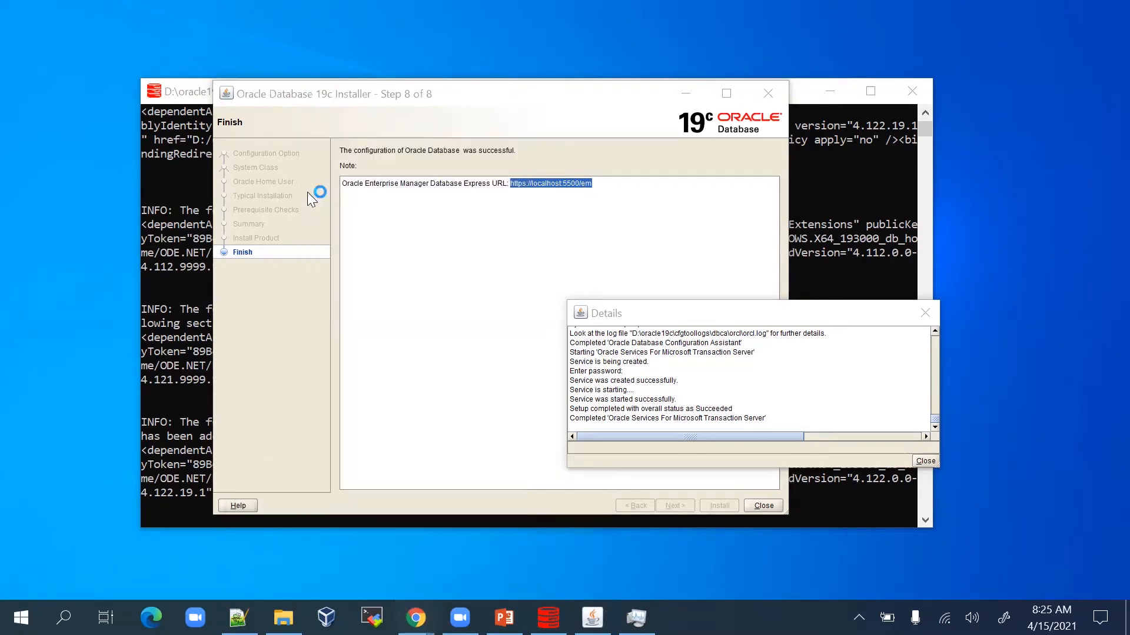
key("ctrl+v")
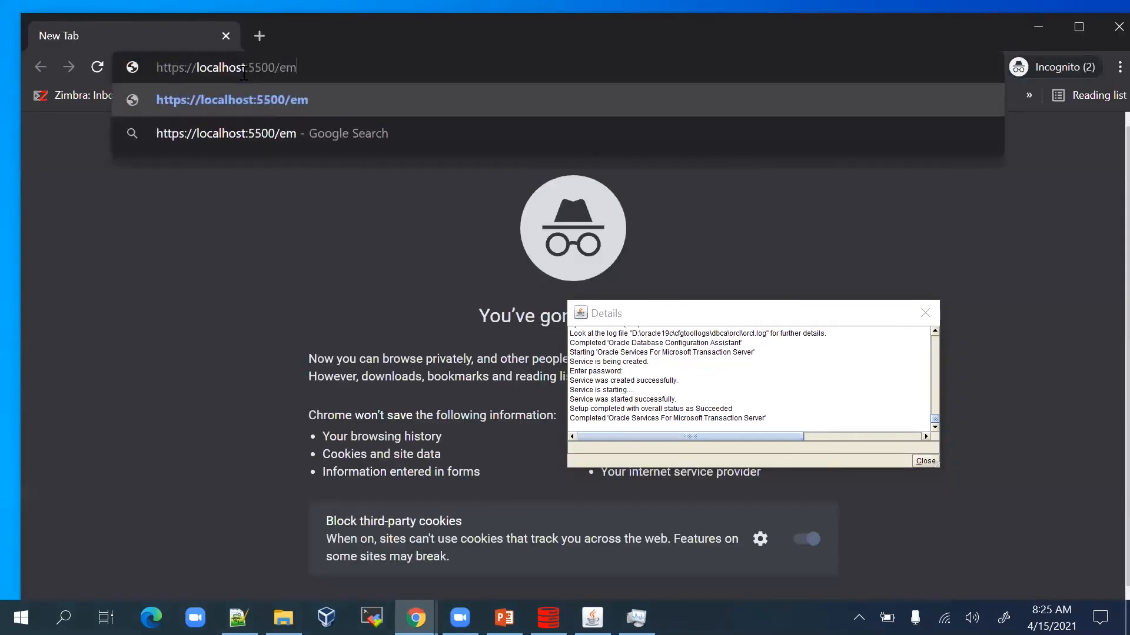
key("Return")
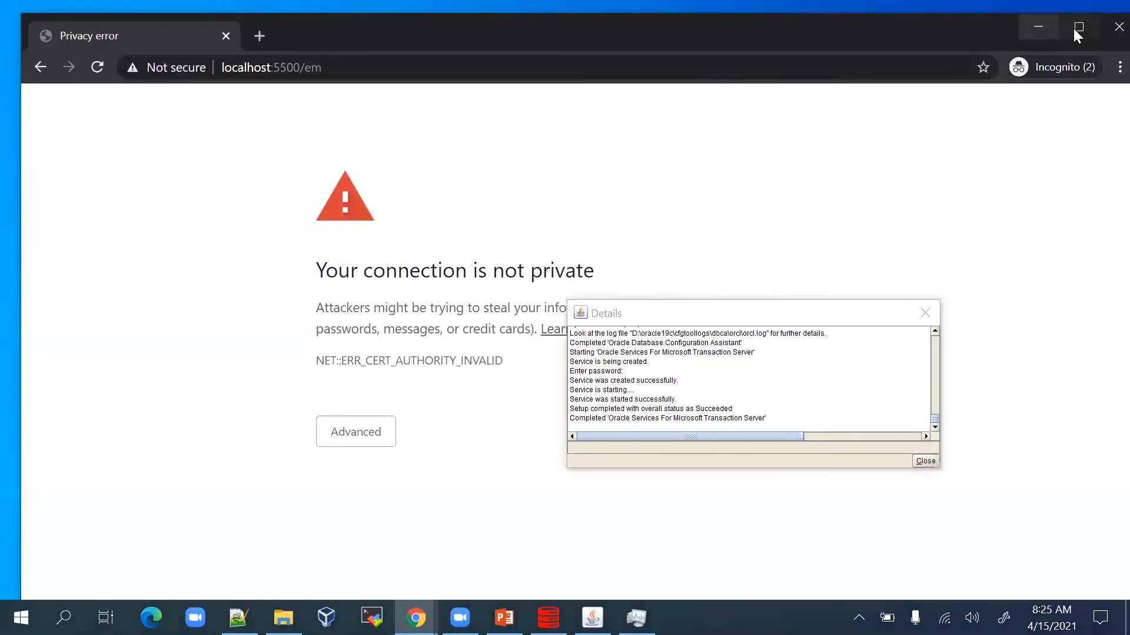
- Maximize the incognito browser window and close the installer's Details window and the finished installer
left_click(1077, 27)
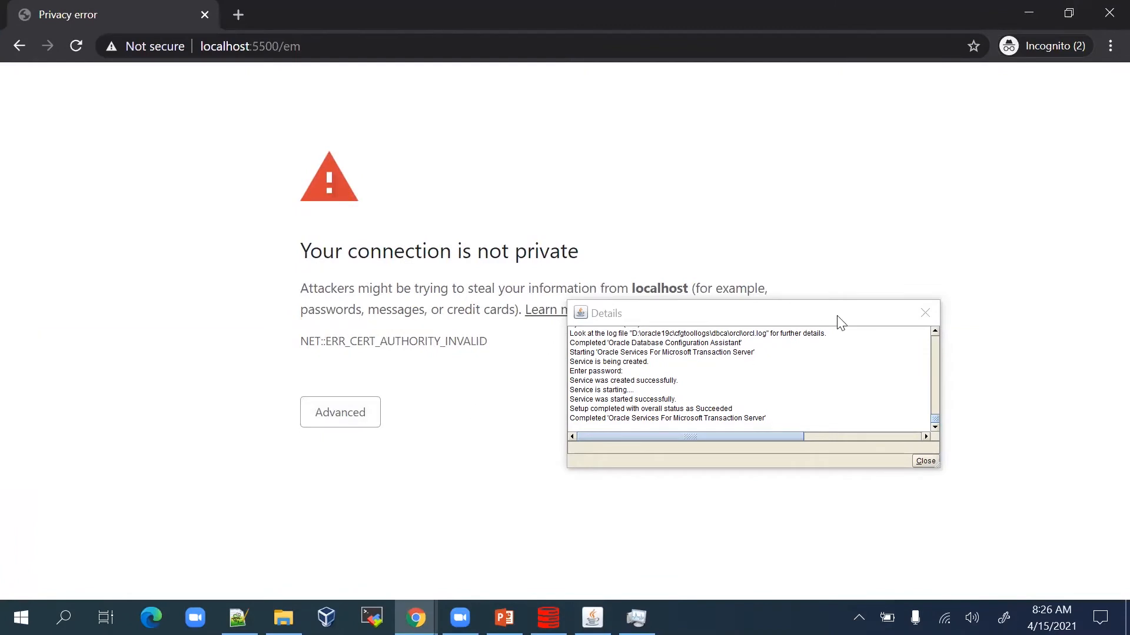
left_click(925, 462)
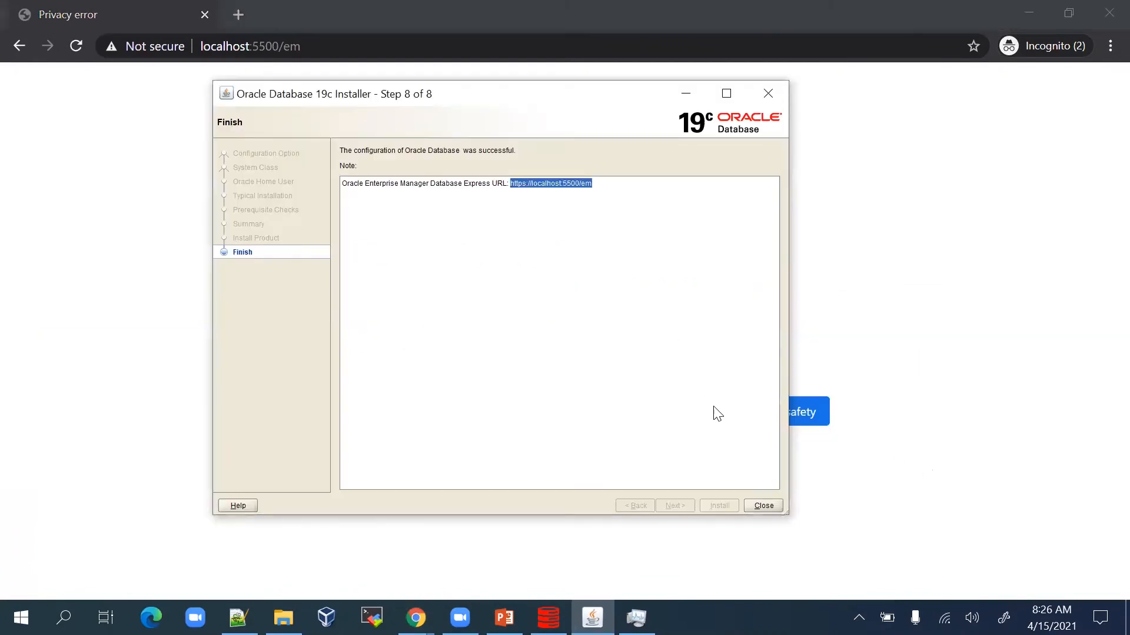
left_click(768, 508)
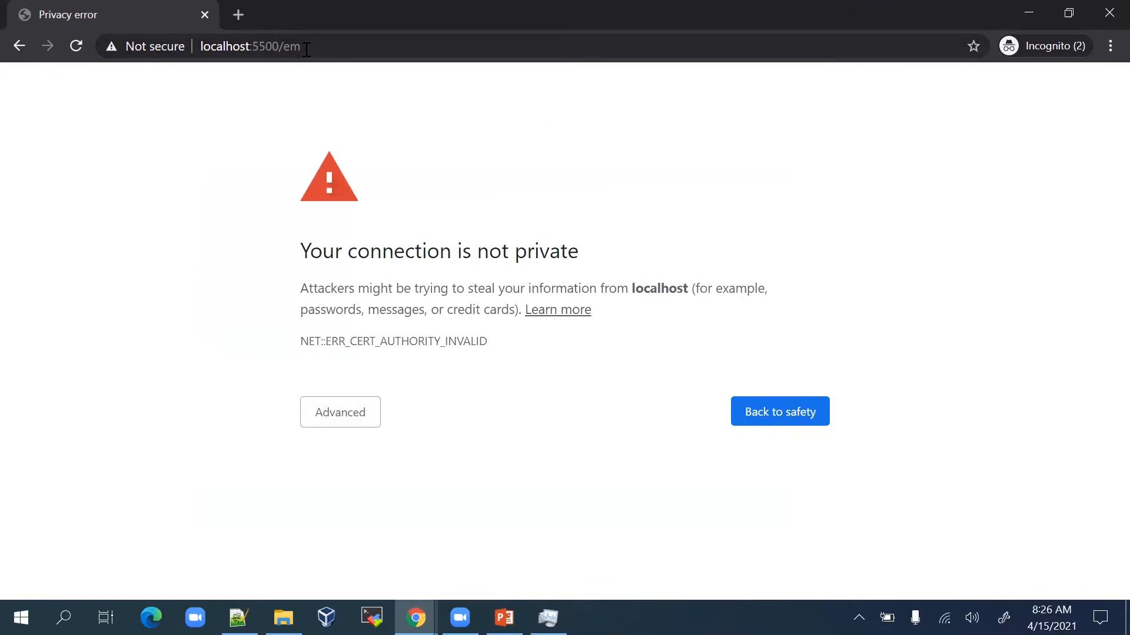
- Proceed to localhost past the certificate warning and log in to Enterprise Manager Database Express as system with the account password
left_click(346, 419)
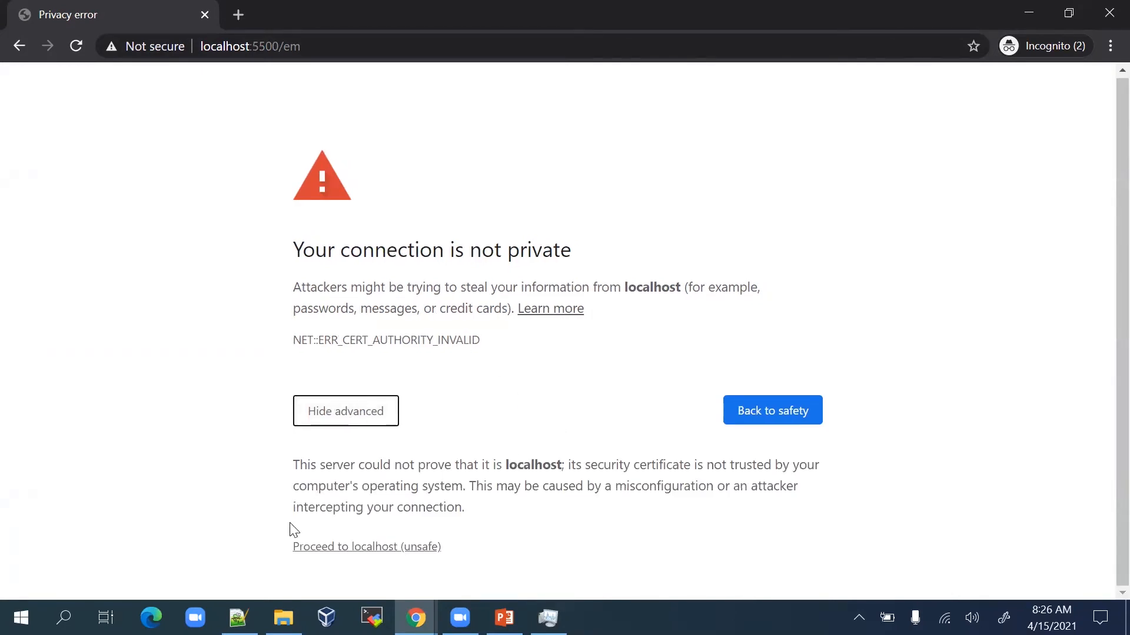
left_click(324, 547)
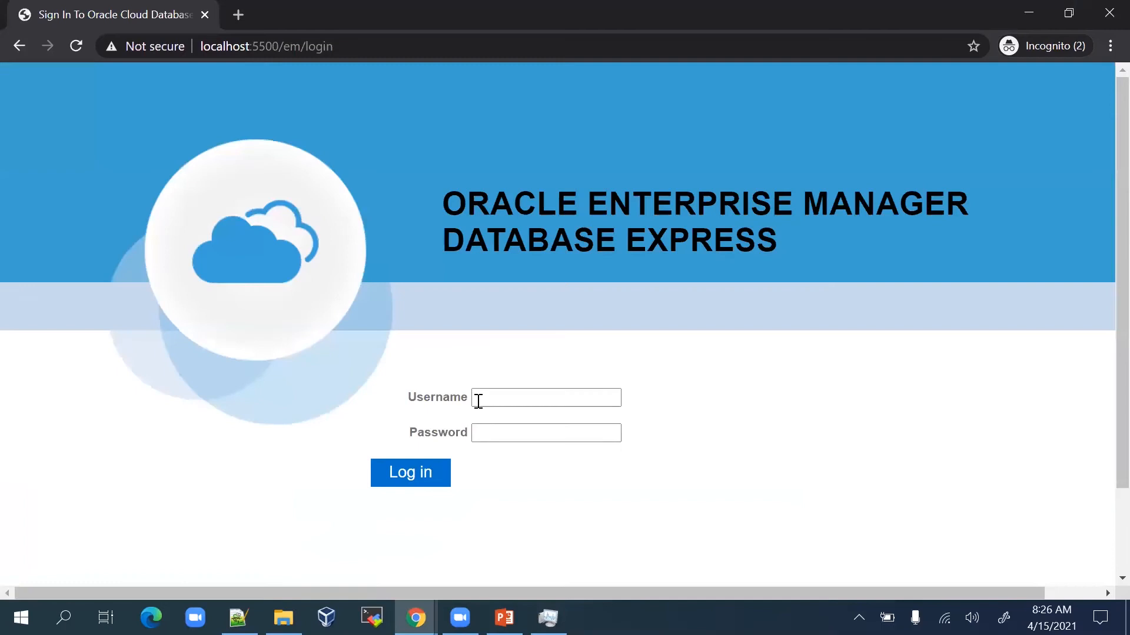
left_click(497, 397)
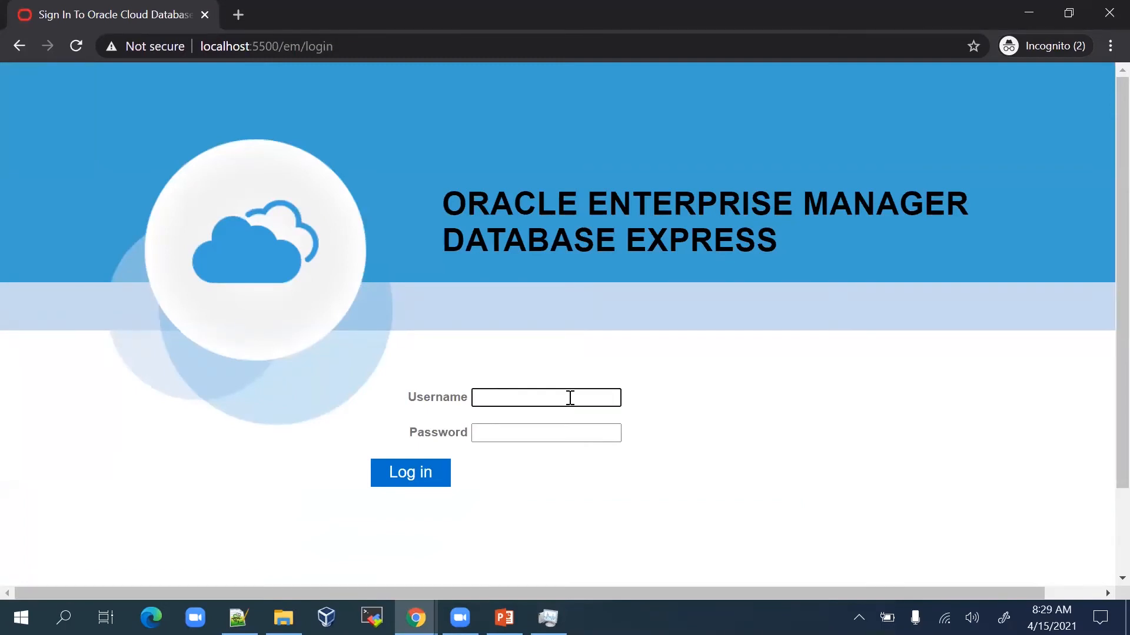
type("system")
key("Tab")
type("***")
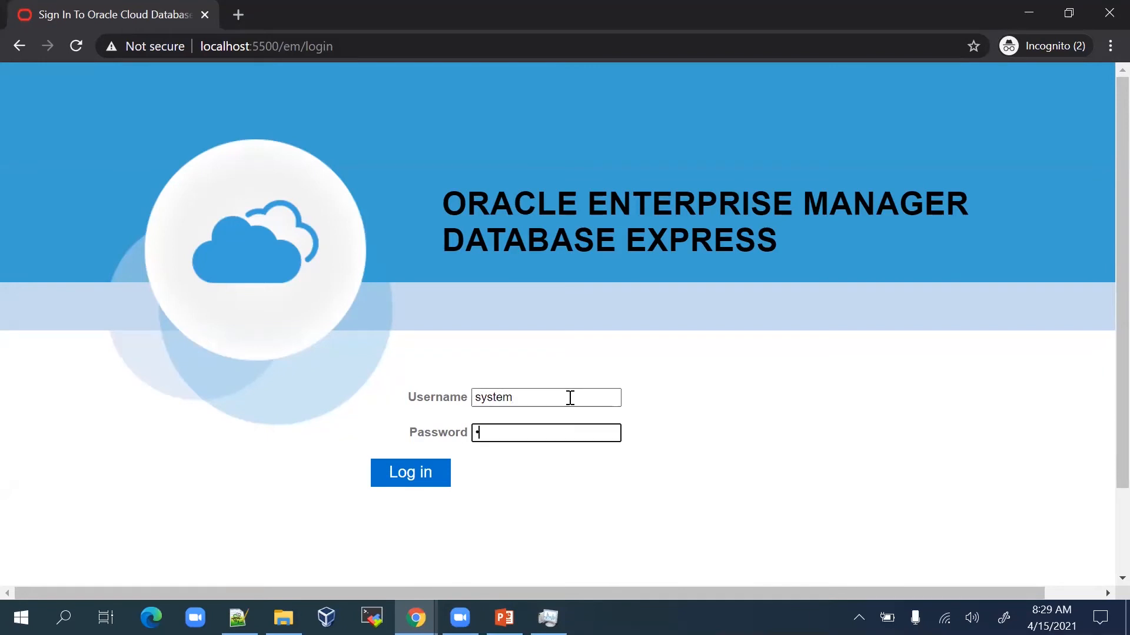
left_click(408, 472)
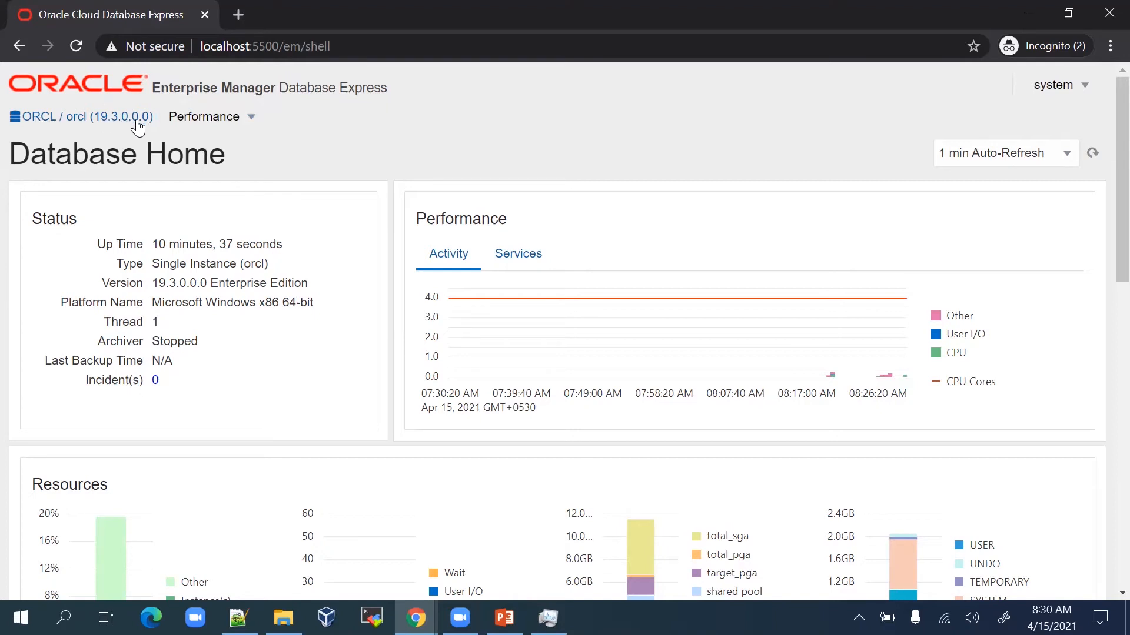
- Examine the Database Home page: the Performance options, Activity and Services charts, Resources, SQL Monitor and Incidents
left_click(246, 120)
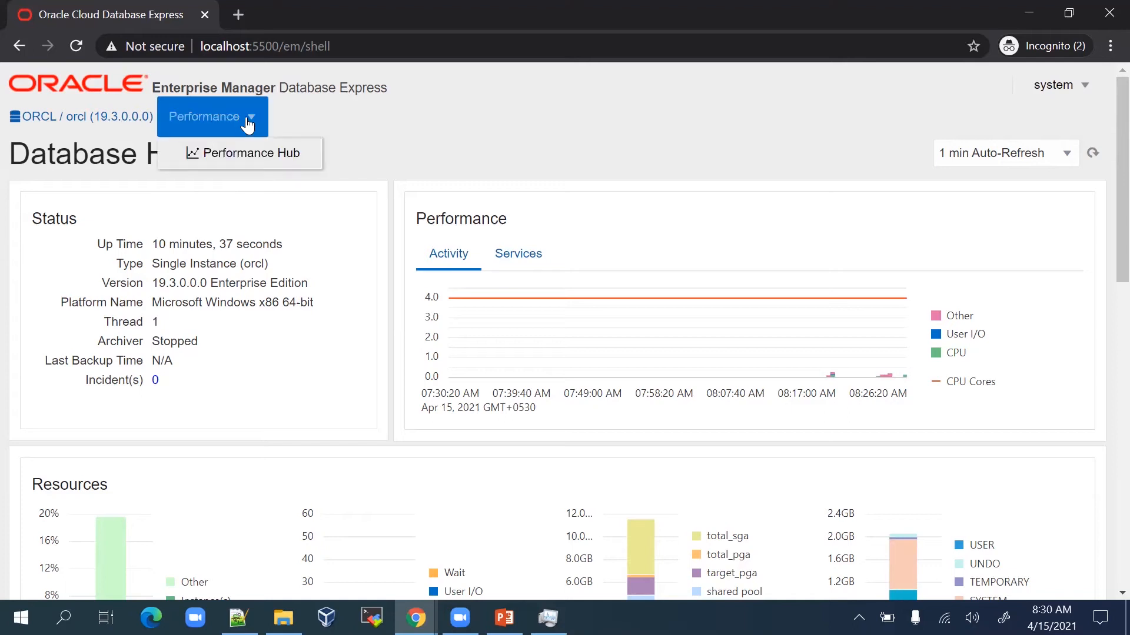
left_click(426, 127)
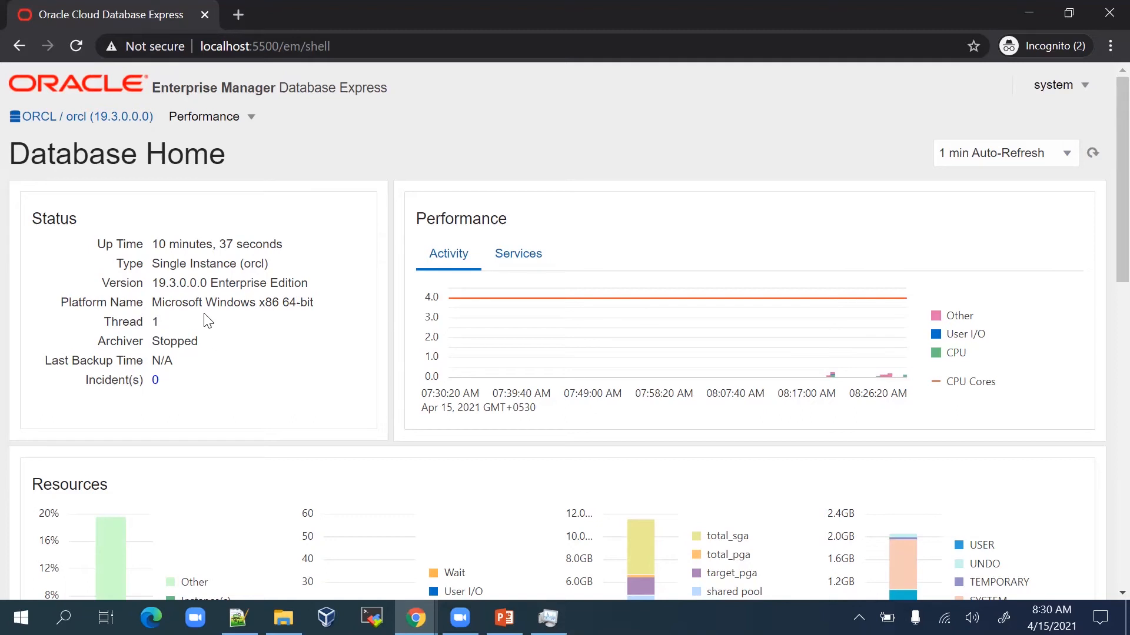
left_click(522, 259)
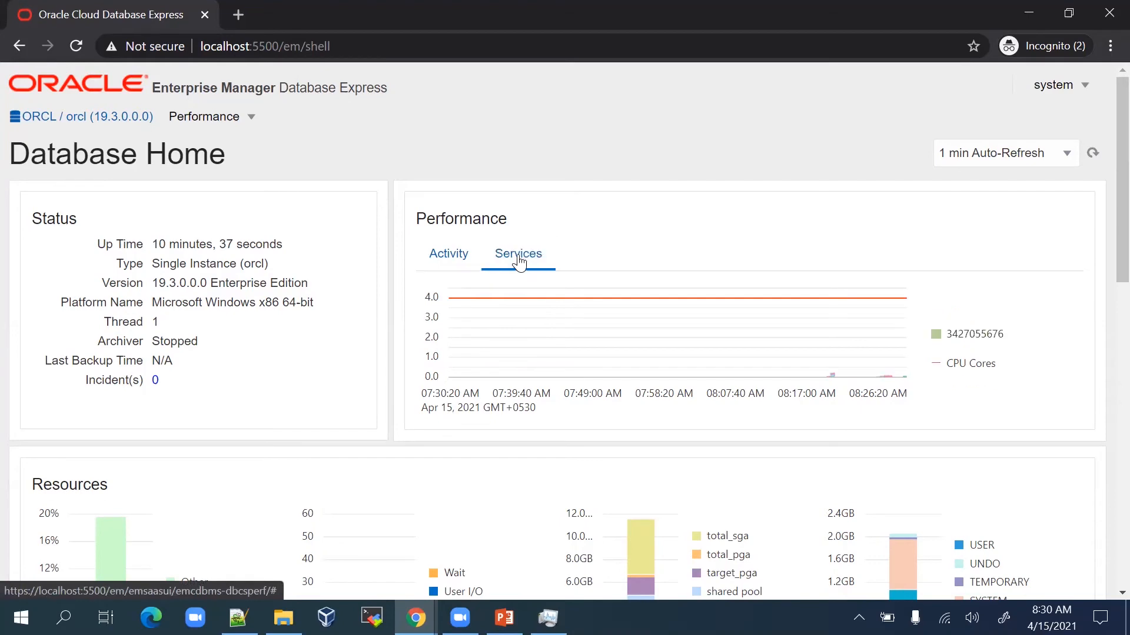
left_click(439, 264)
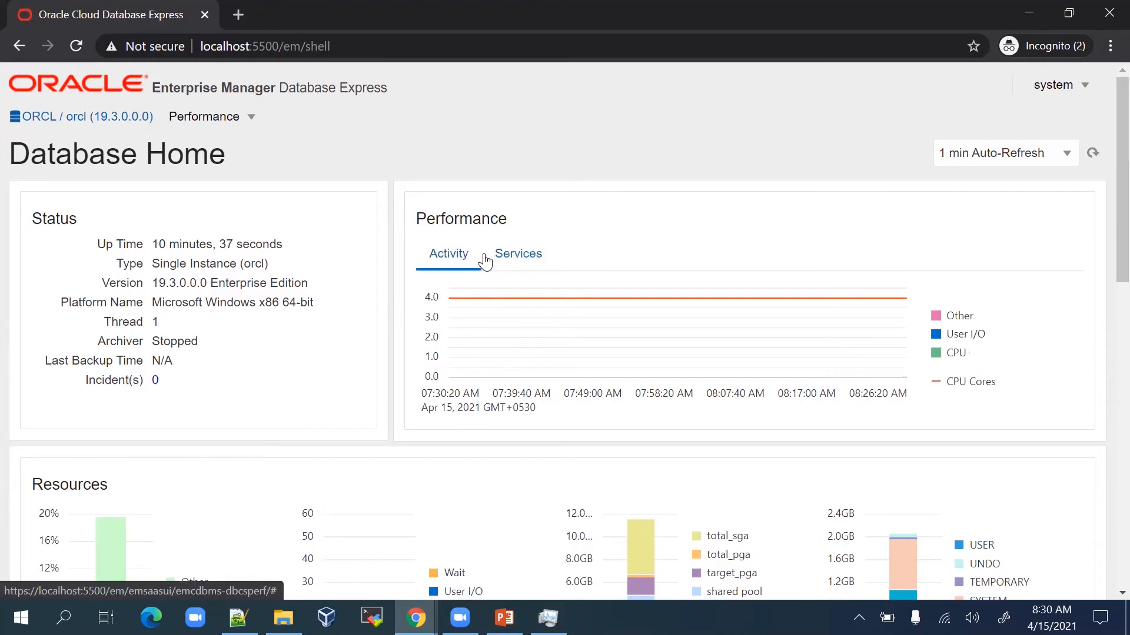
left_click(517, 259)
scroll(293, 389, "down", 4)
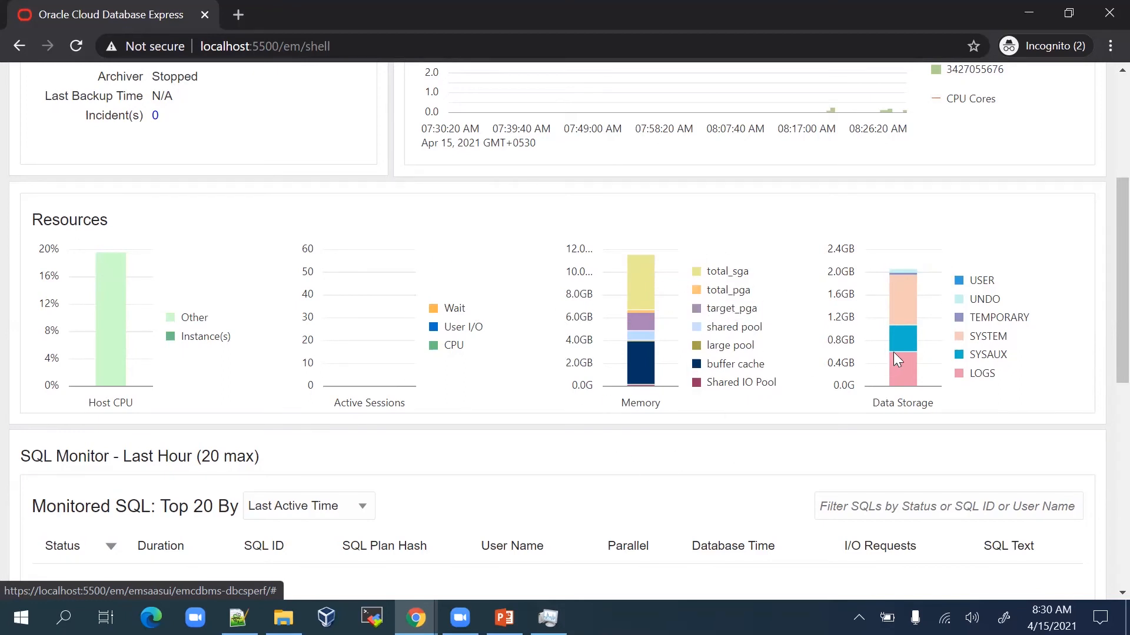
scroll(592, 433, "down", 3)
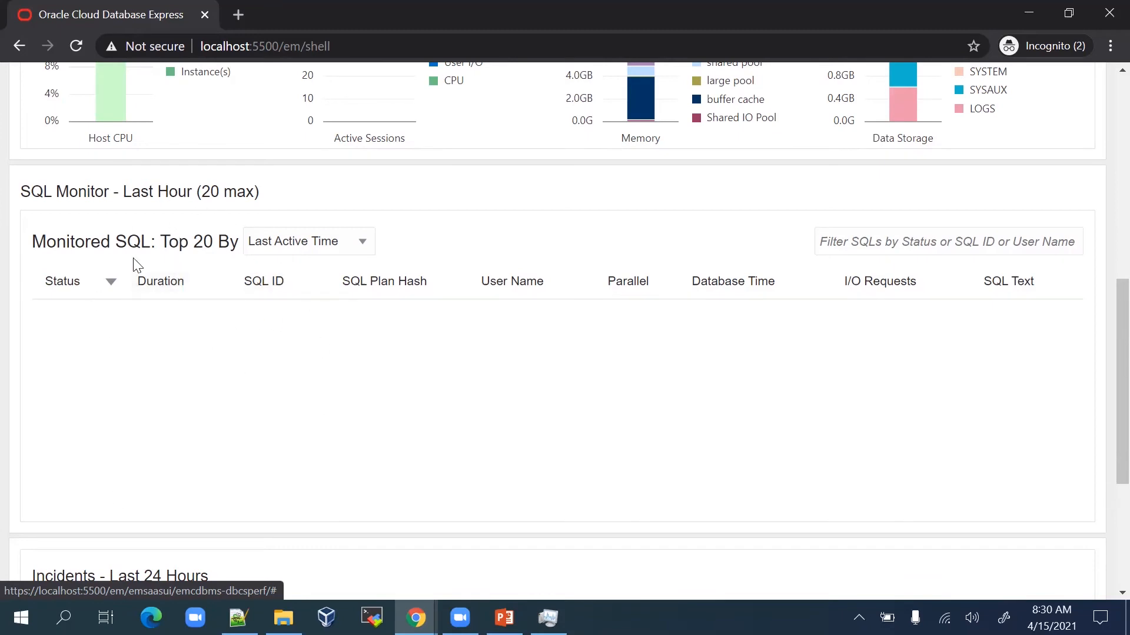
scroll(155, 344, "down", 1)
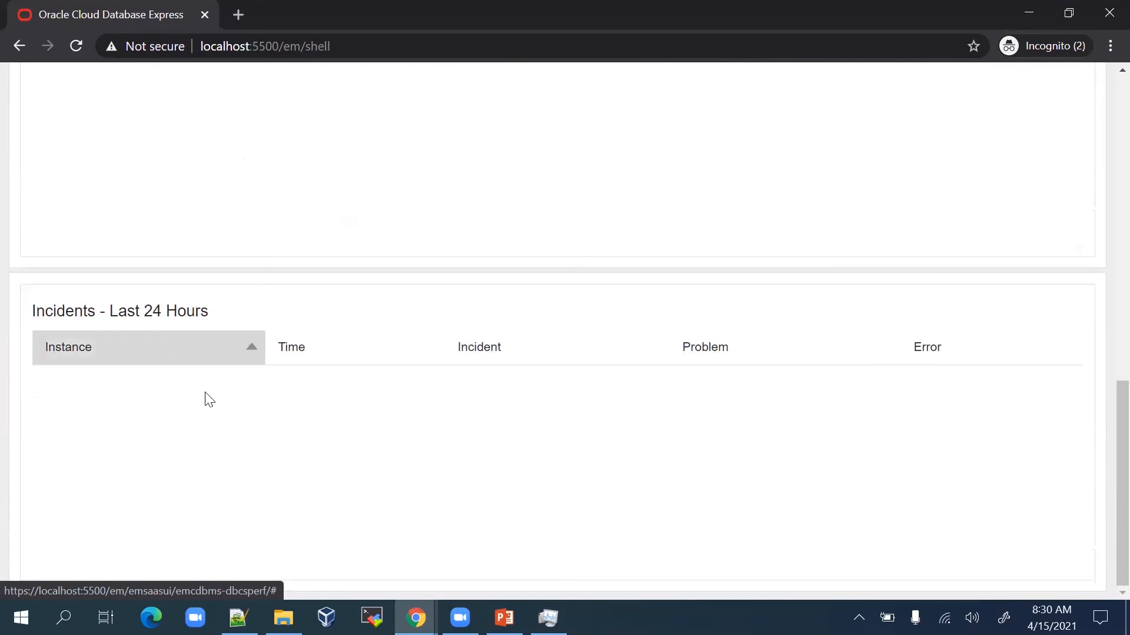
scroll(208, 398, "up", 10)
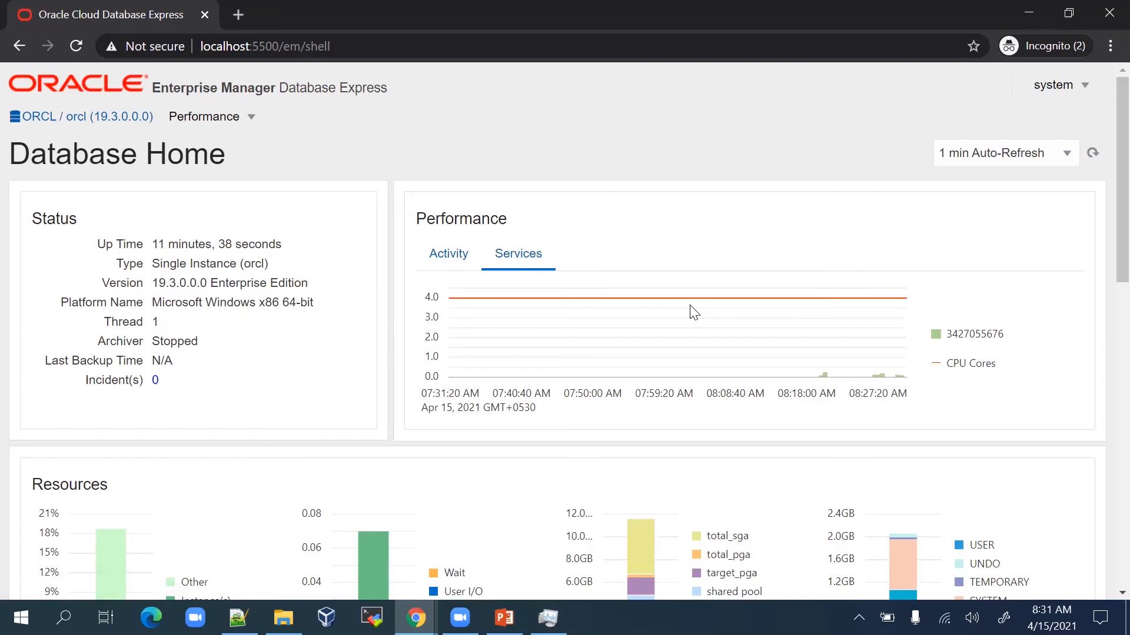
- Switch to a new Command Prompt and connect to the database with sqlplus / as sysdba
key("super")
type("cmd")
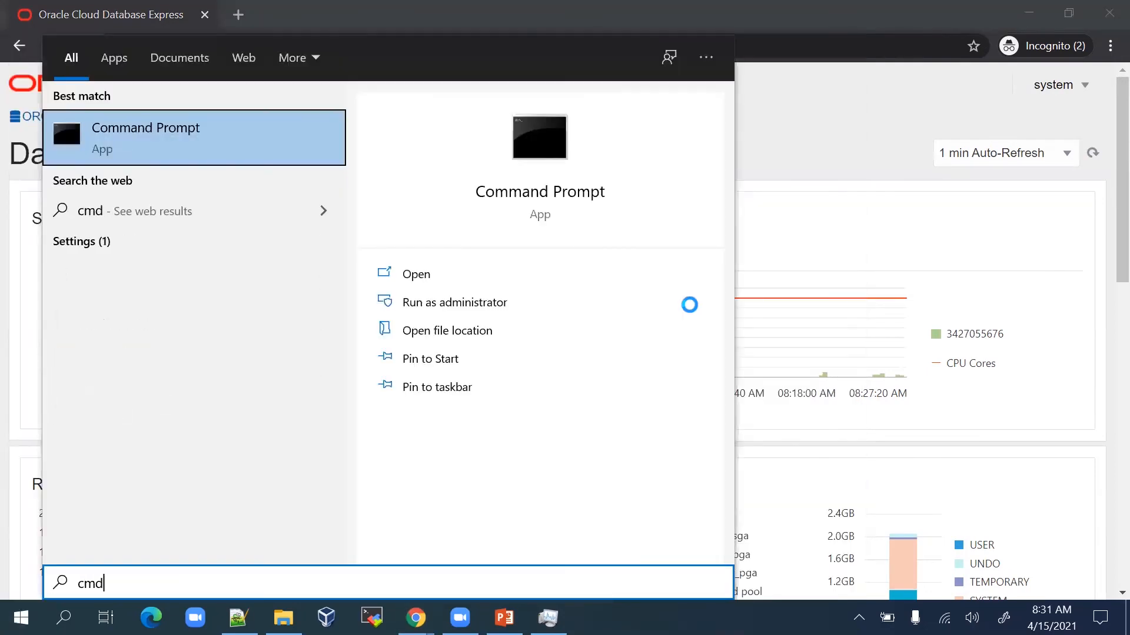
key("Return")
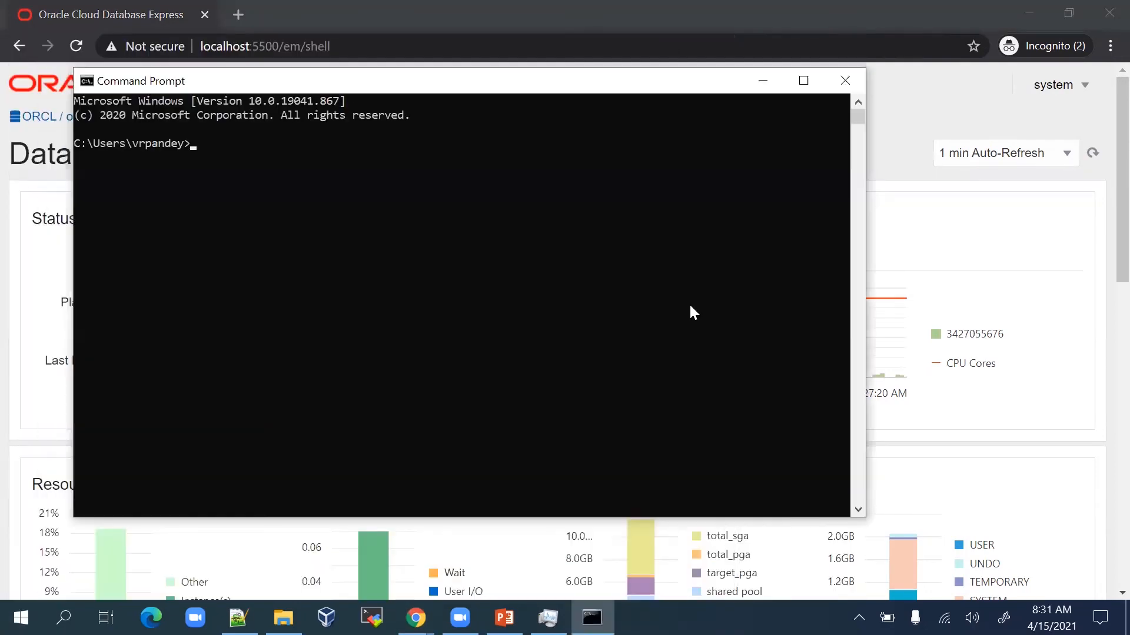
type("sqlplus / as sysdba")
key("Return")
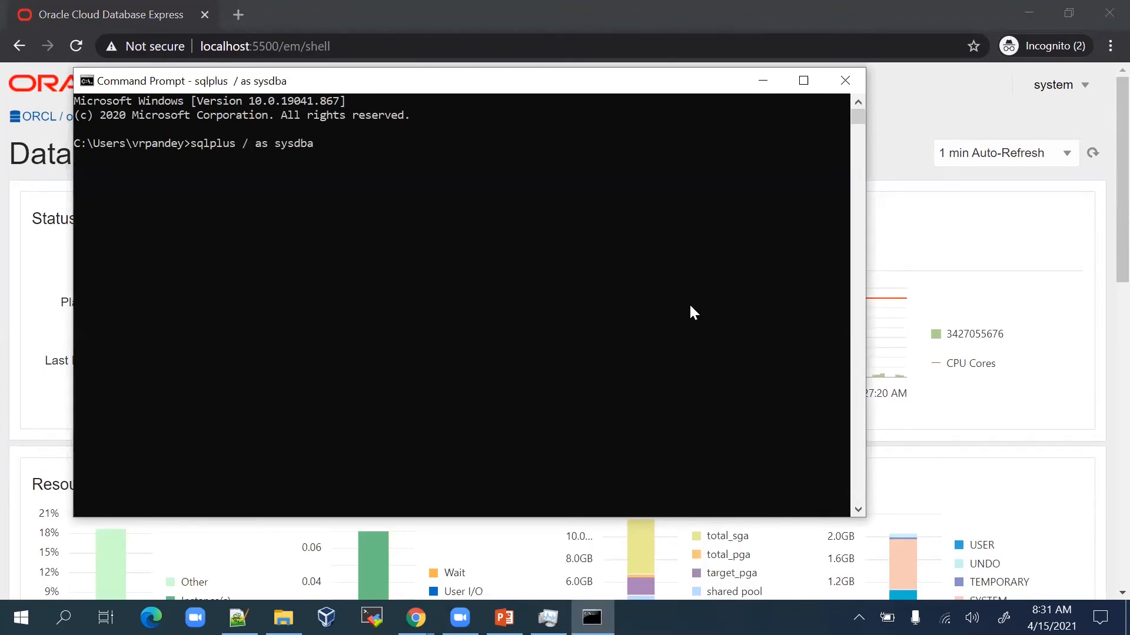
- Connect as sysdba, then query name, open_mode and log_mode from v$database in the maximized Command Prompt
key("Return")
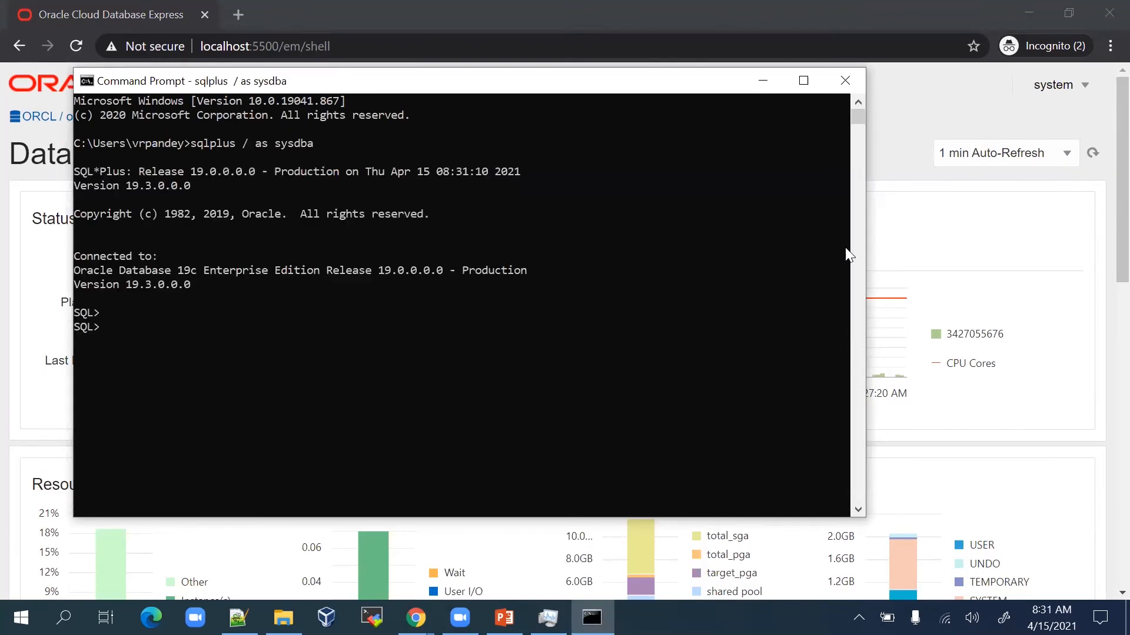
left_click(803, 81)
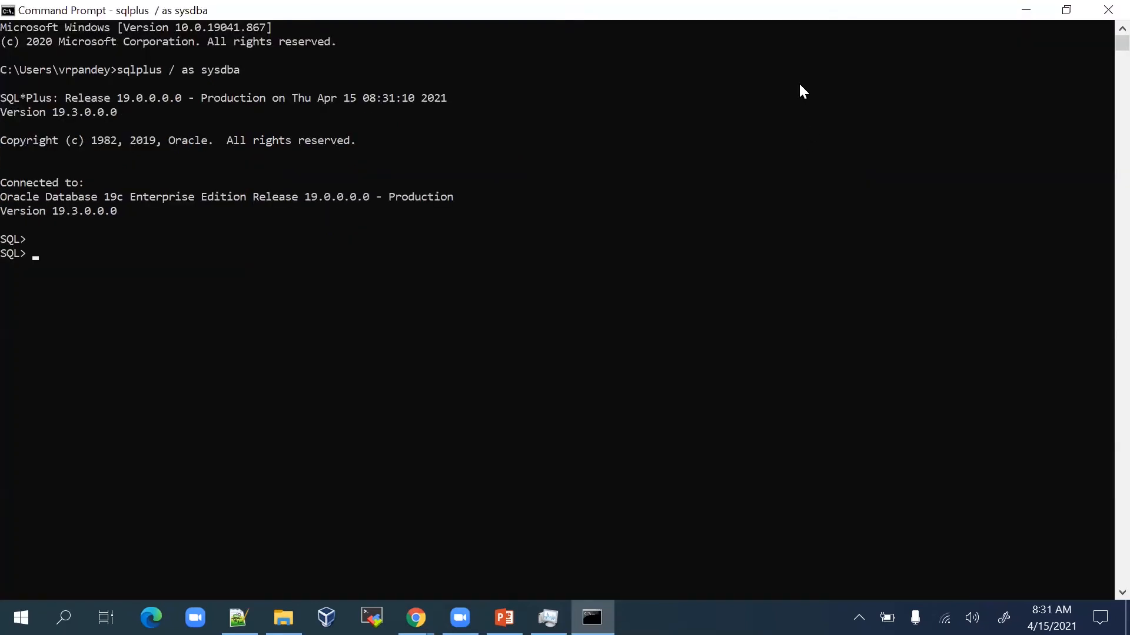
type("select name,open_mode,")
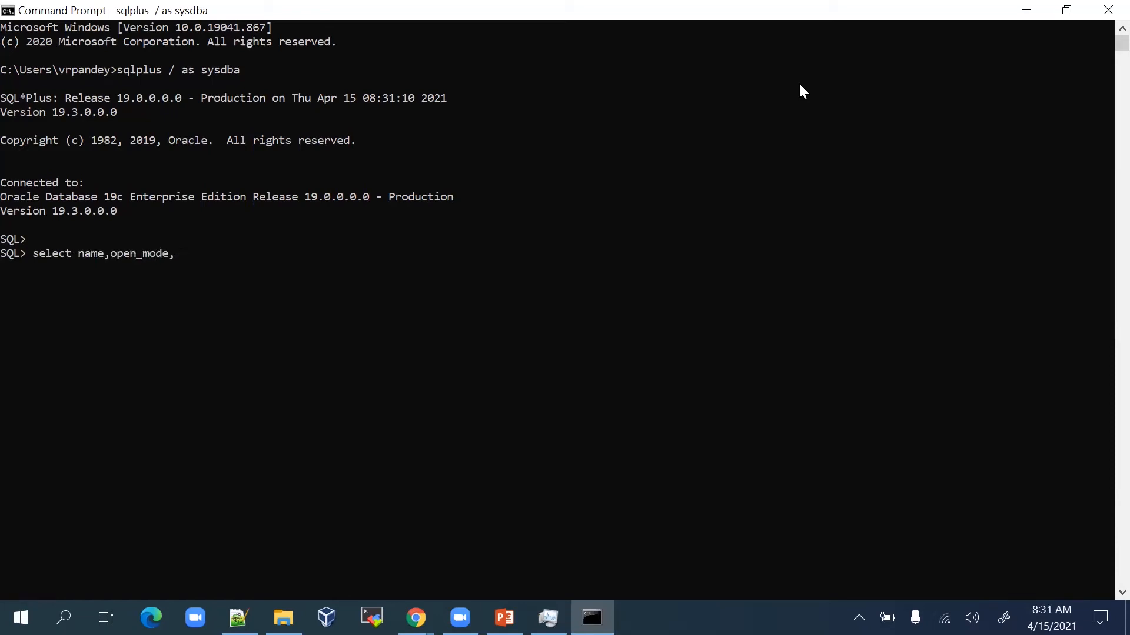
type("log_mode from v$database;")
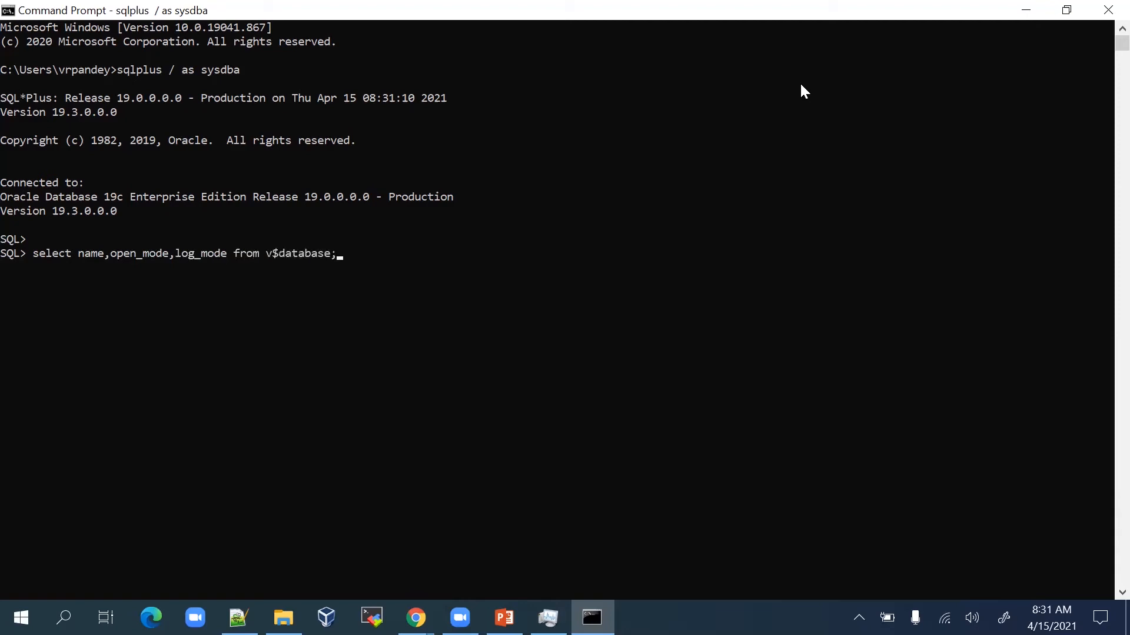
key("Return")
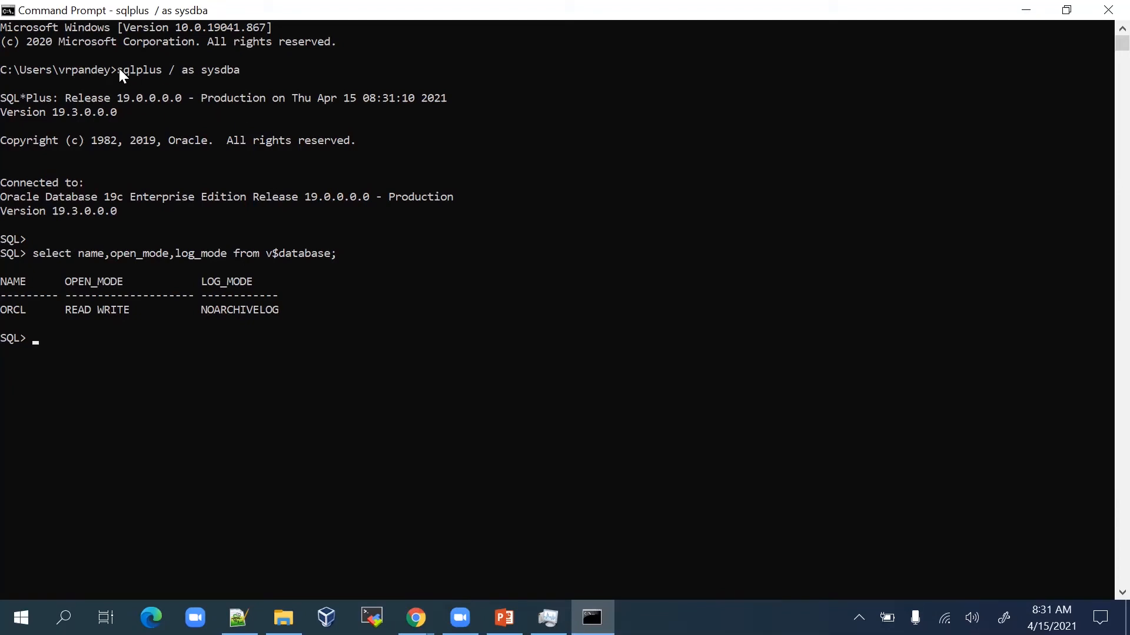
- Highlight the sqlplus / as sysdba login command and run show user to check the connected account
left_click_drag(119, 68, 178, 68)
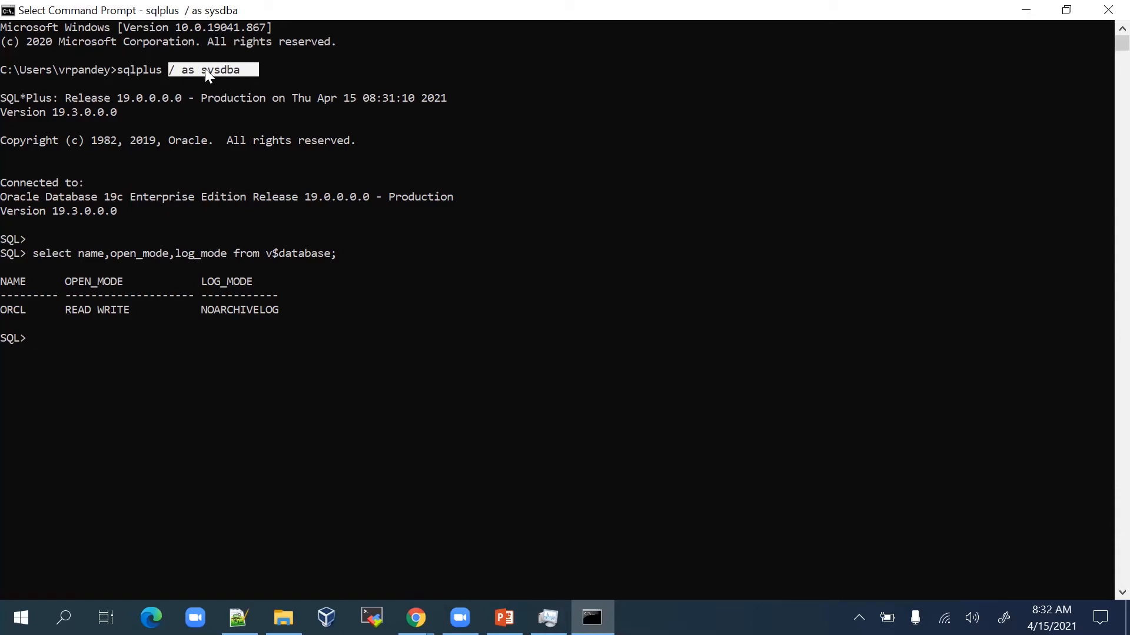
left_click_drag(125, 70, 238, 73)
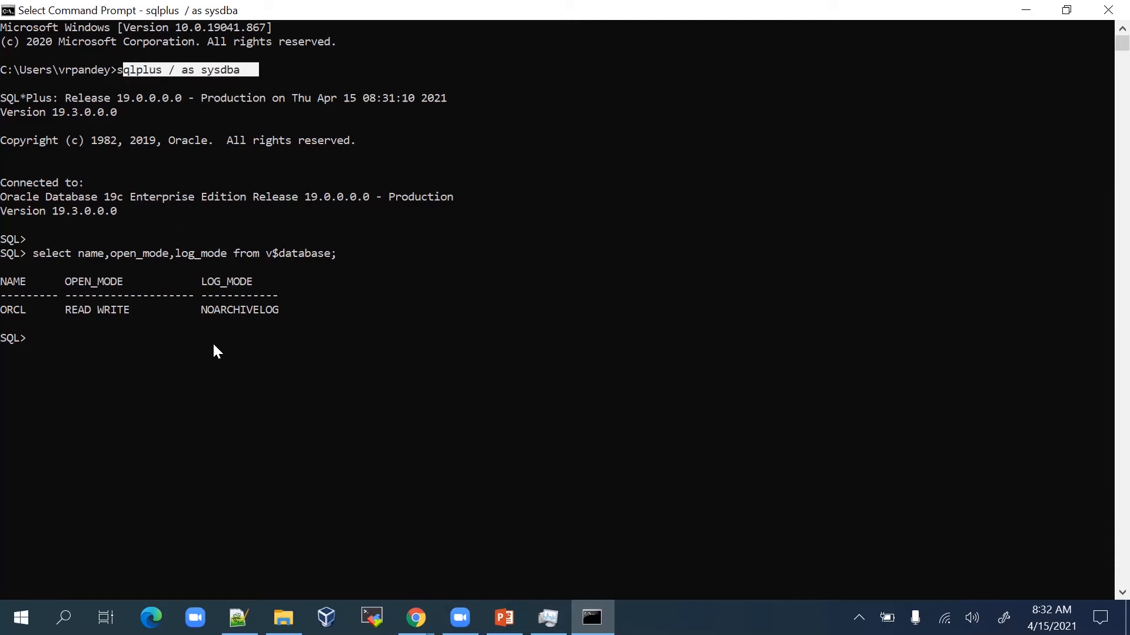
type("show use")
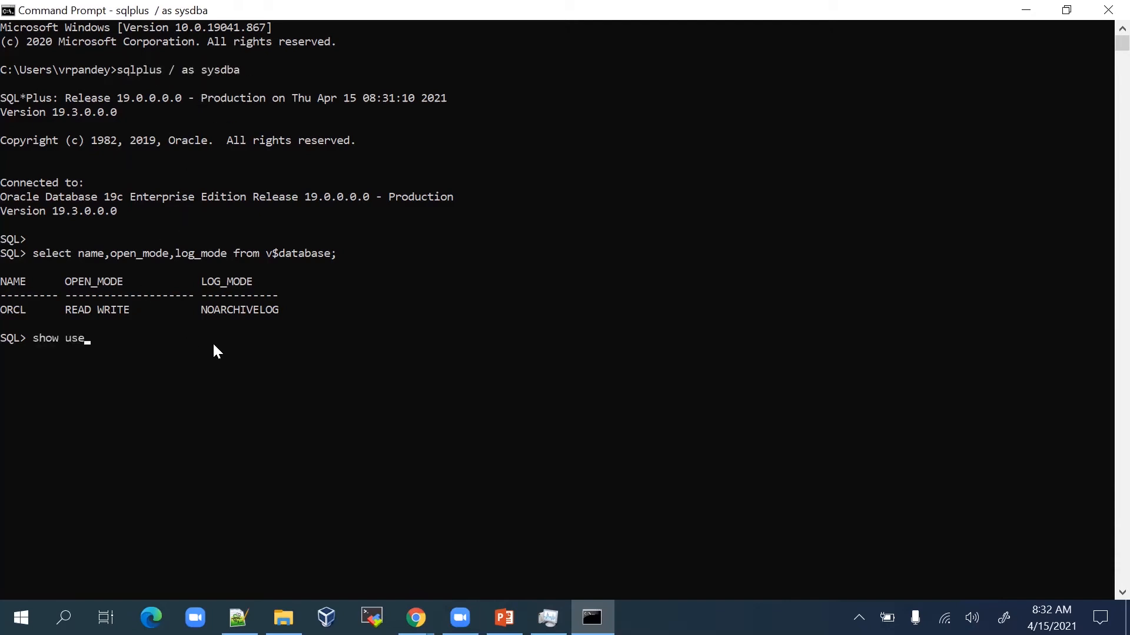
type("r")
key("Return")
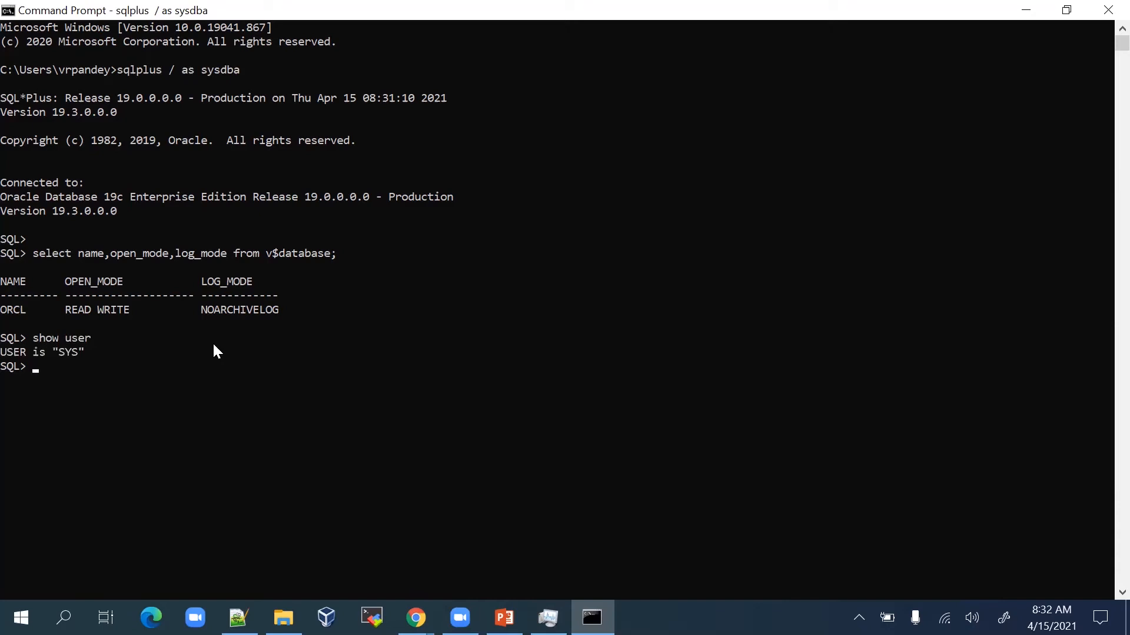
- Highlight the show user output and the database row of the query result, and clear the selection
left_click_drag(25, 353, 107, 347)
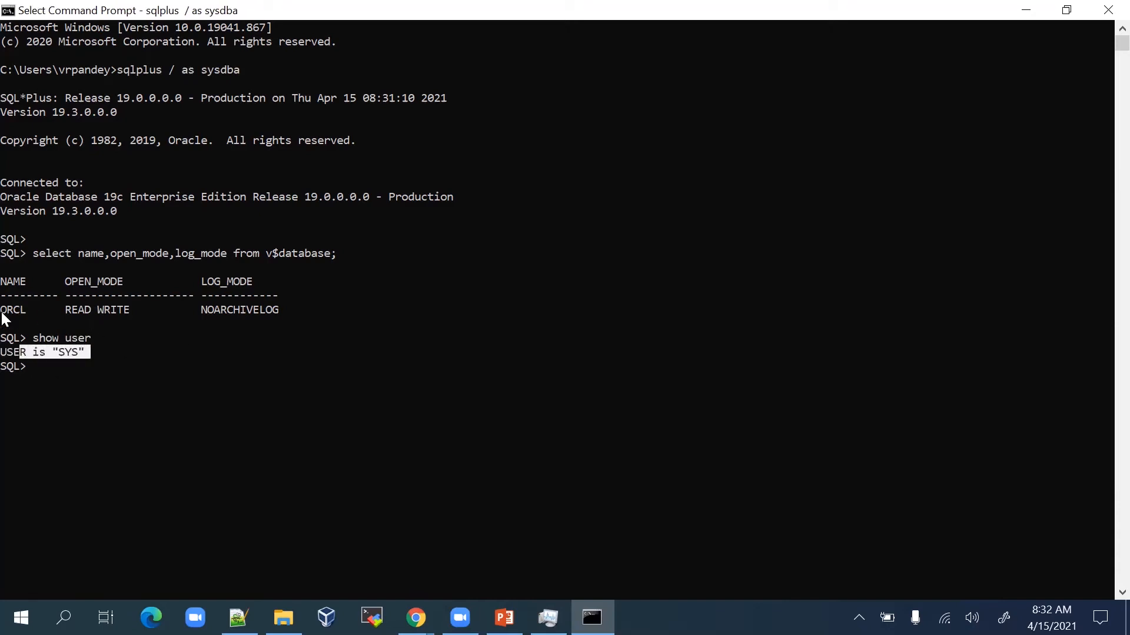
left_click_drag(3, 309, 274, 306)
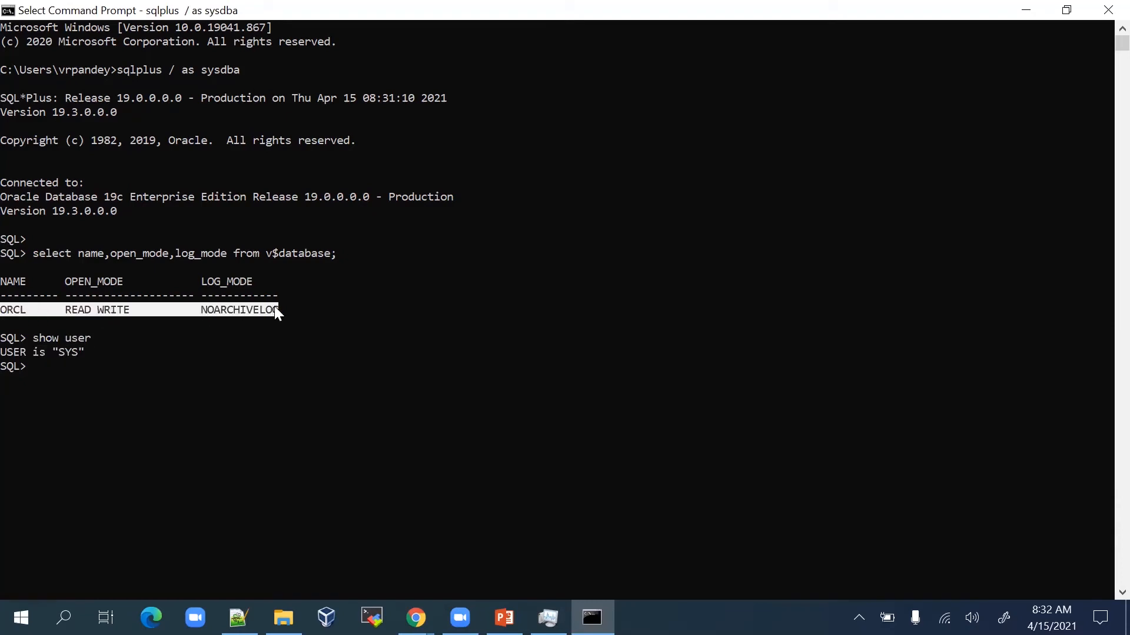
left_click(338, 333)
key("Escape")
key("Return")
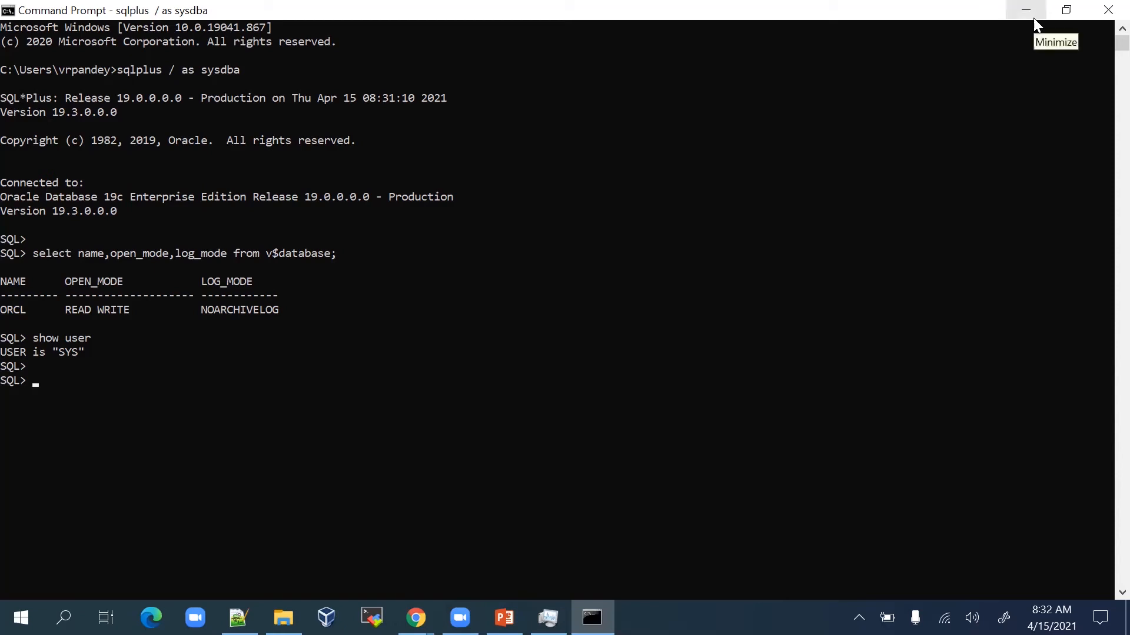
- Launch sqldeveloper.exe, switch to the Oracle SQL Developer window once it has loaded, and maximize it
key("super")
type("sql")
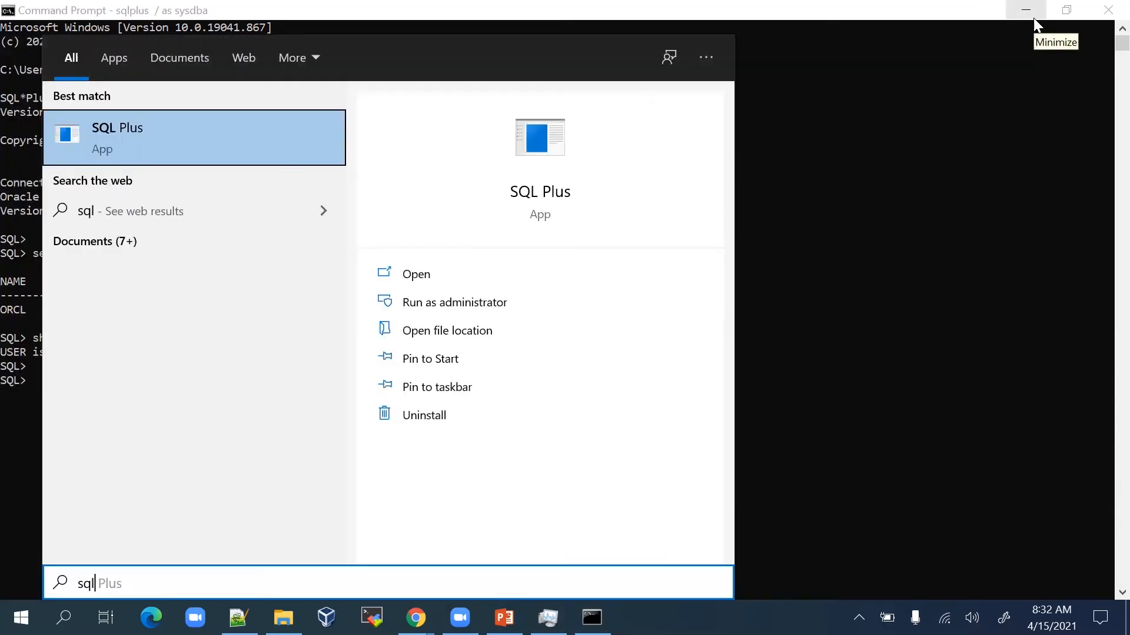
type("deve")
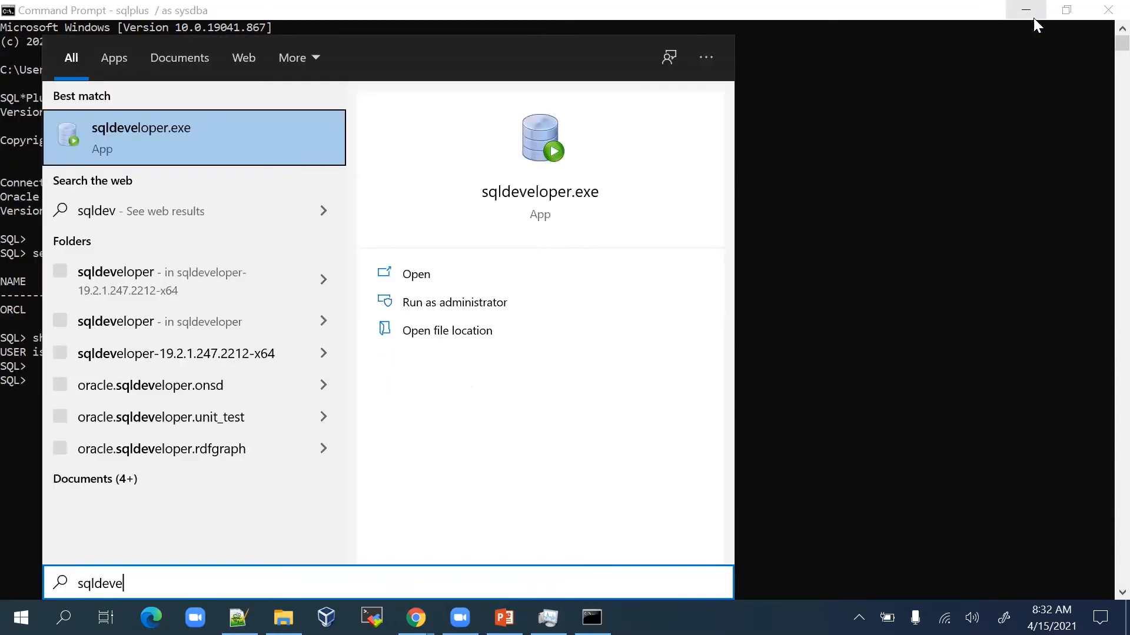
key("Return")
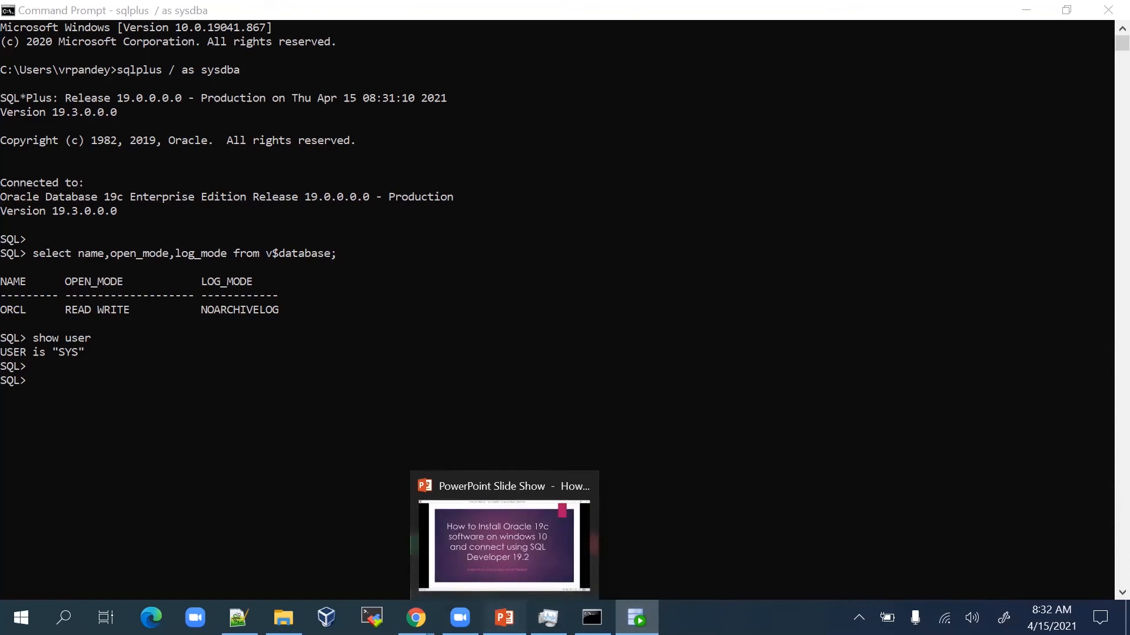
left_click(504, 617)
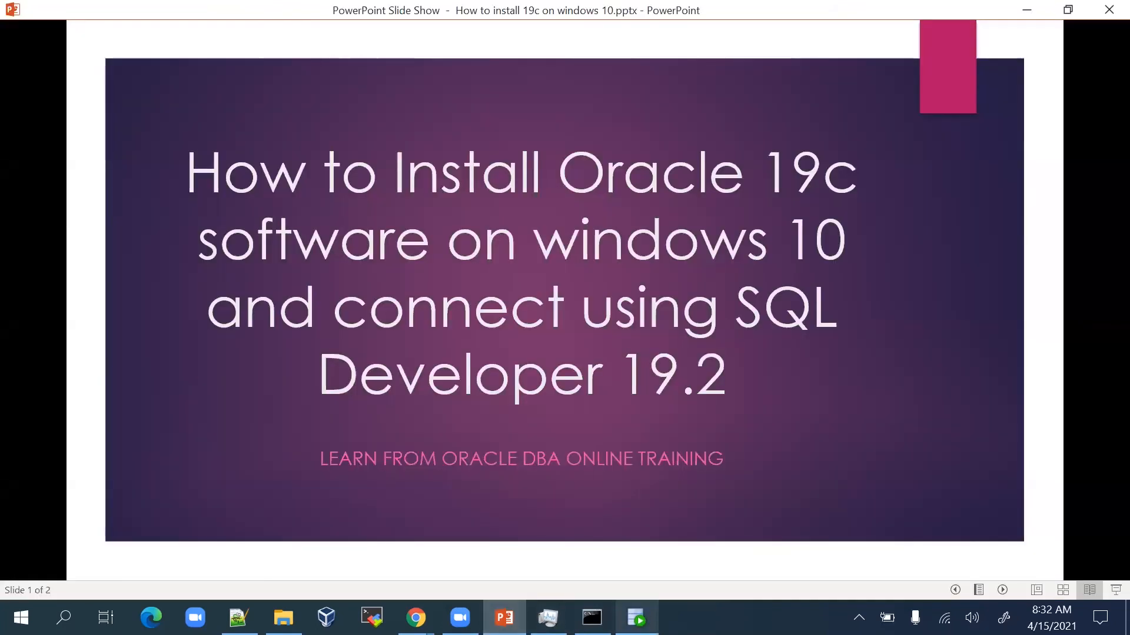
mouse_move(636, 618)
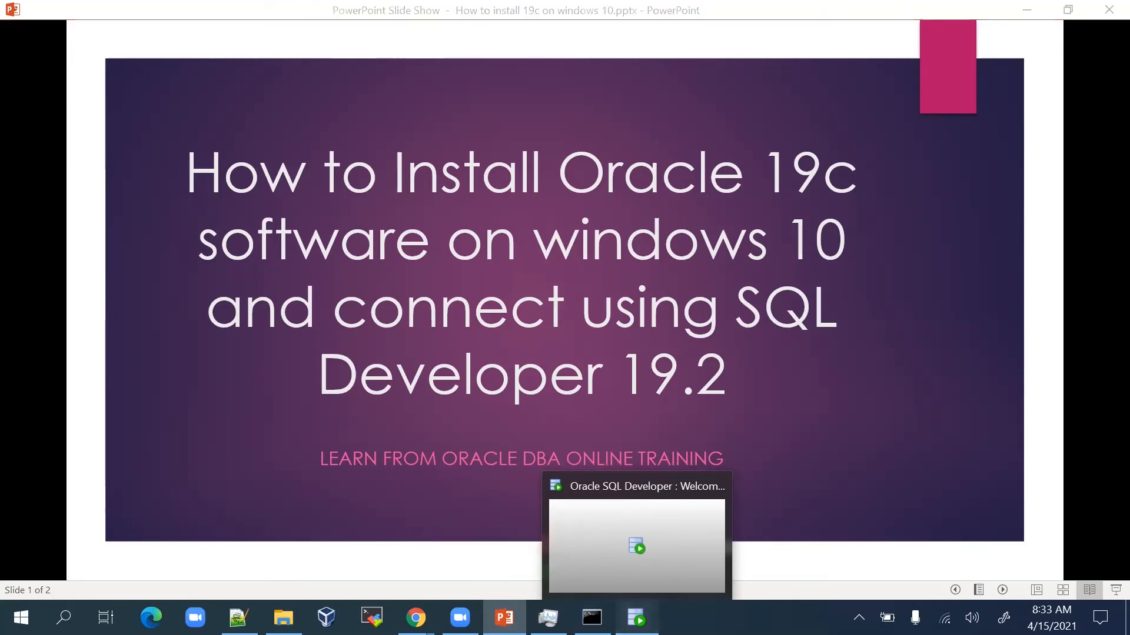
left_click(638, 549)
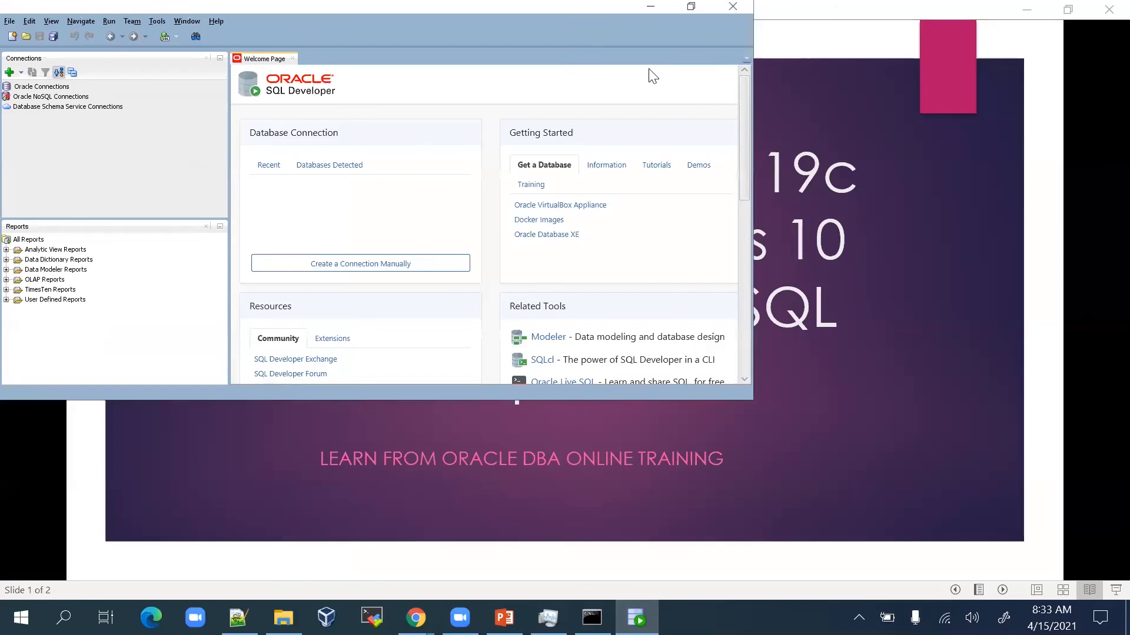
left_click(691, 7)
left_click(690, 7)
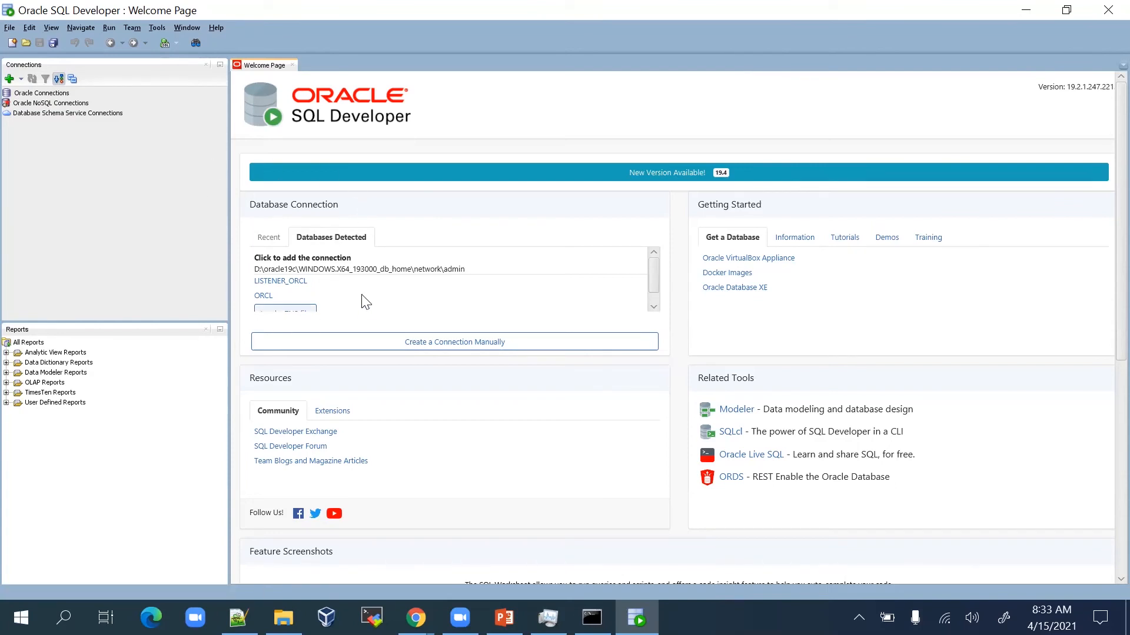
- Create a manual connection named DBCONN_TEST with default authentication, username sys, role SYSDBA and the account password
scroll(383, 291, "down", 3)
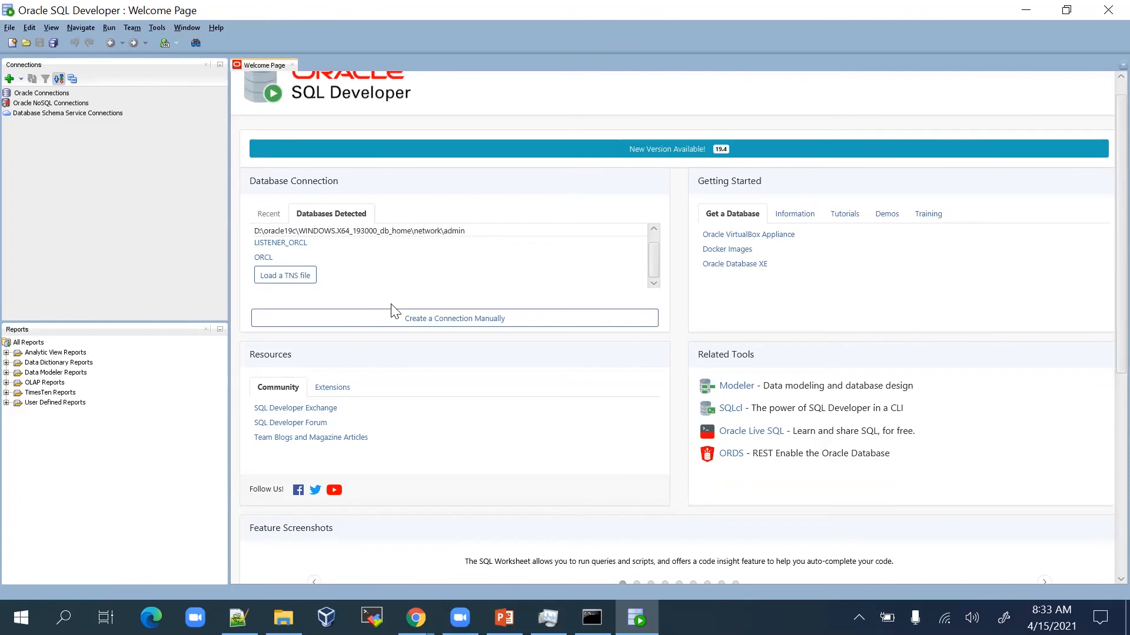
left_click(428, 325)
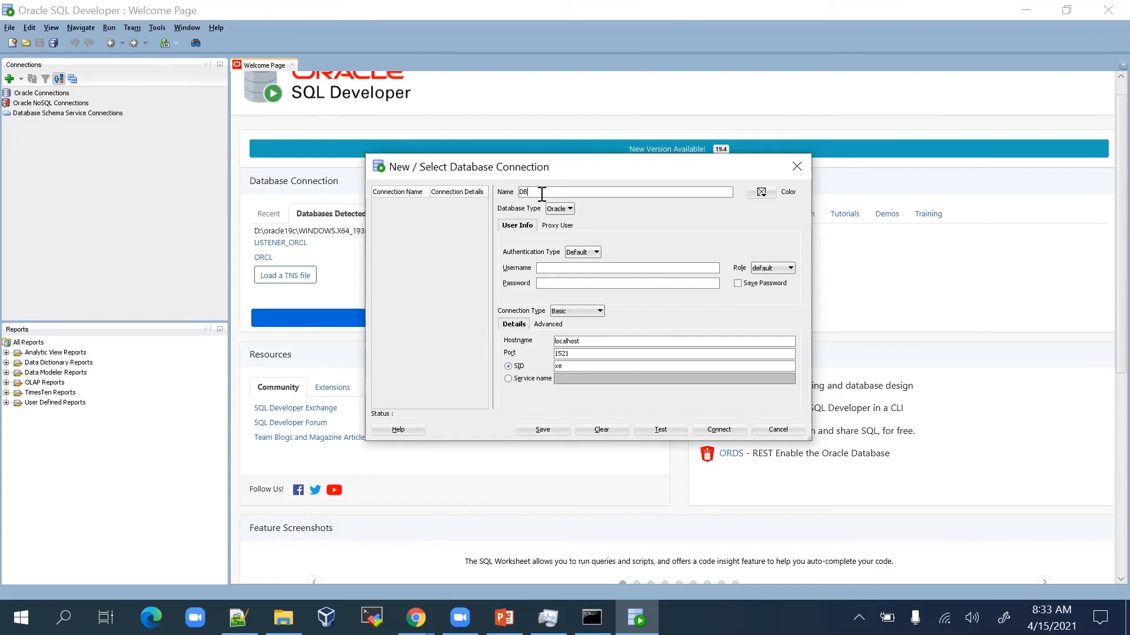
type("CONN_TEST")
left_click(586, 252)
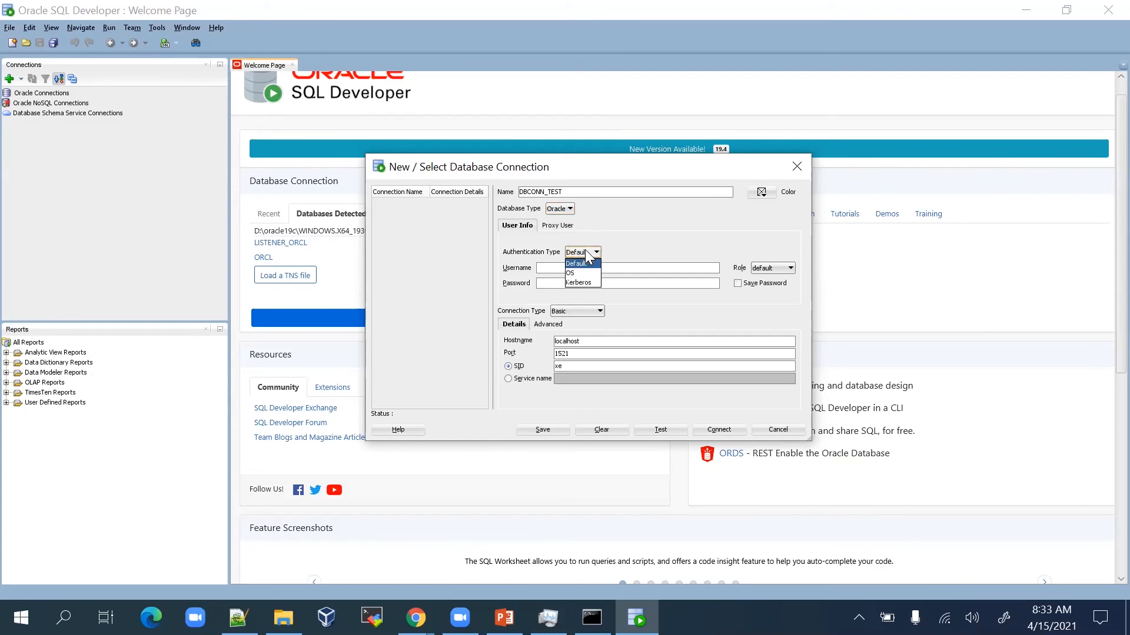
left_click(586, 253)
left_click(559, 266)
type("sys")
left_click(772, 267)
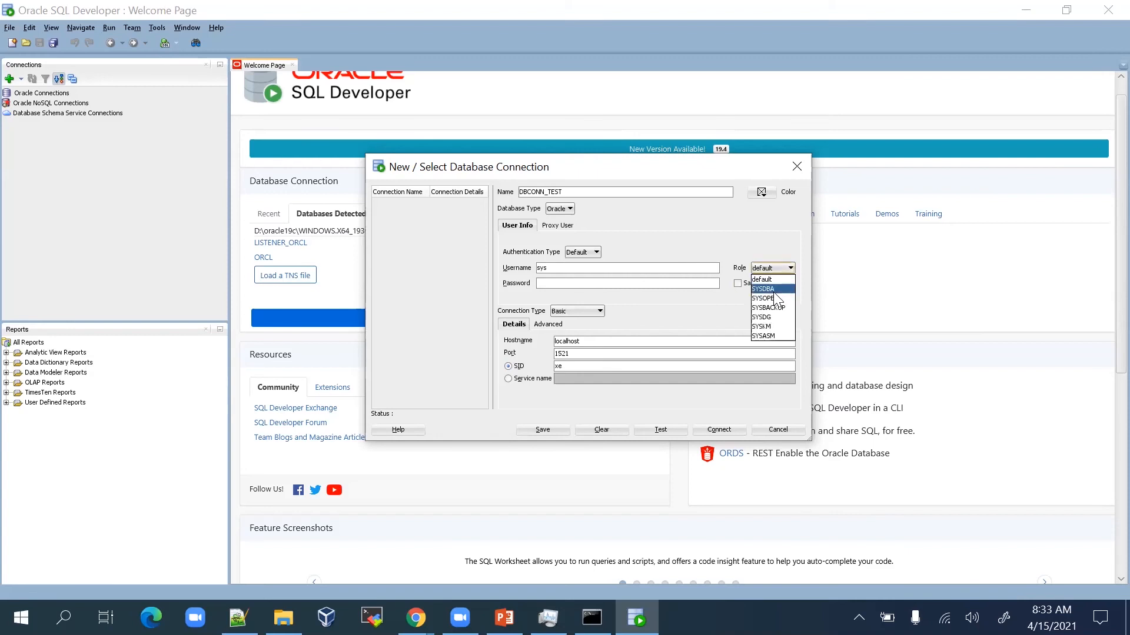
left_click(774, 289)
left_click(658, 282)
type("•")
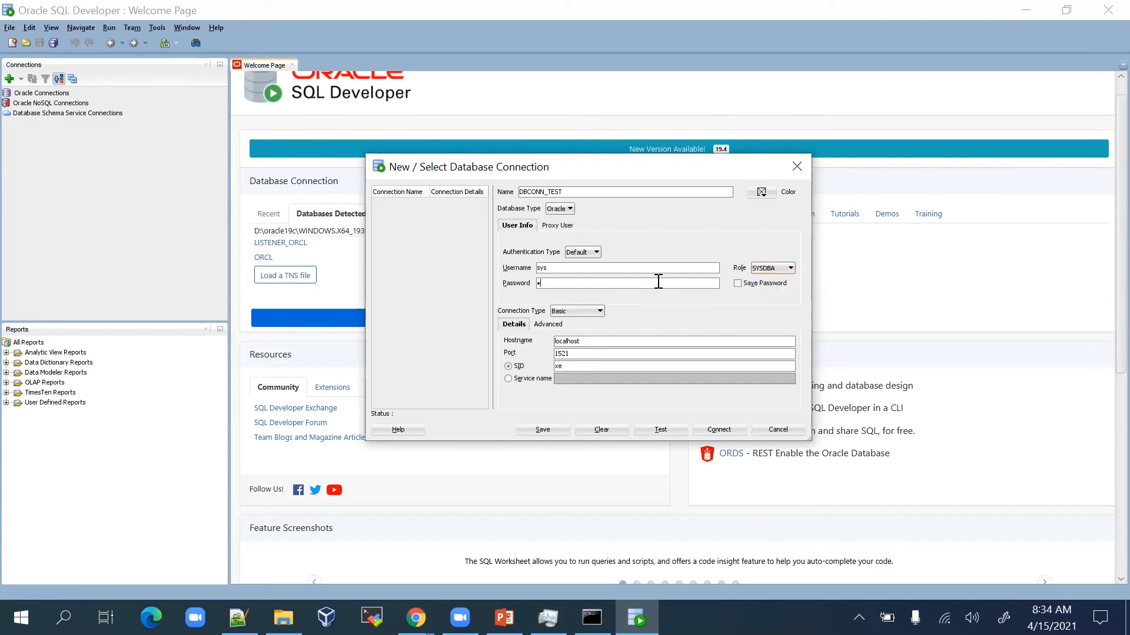
type("••")
- Set the connection's SID to orcl, test it, and connect as sys with the account password
left_click(581, 354)
double_click(578, 371)
type("orcl")
left_click(664, 432)
left_click(711, 428)
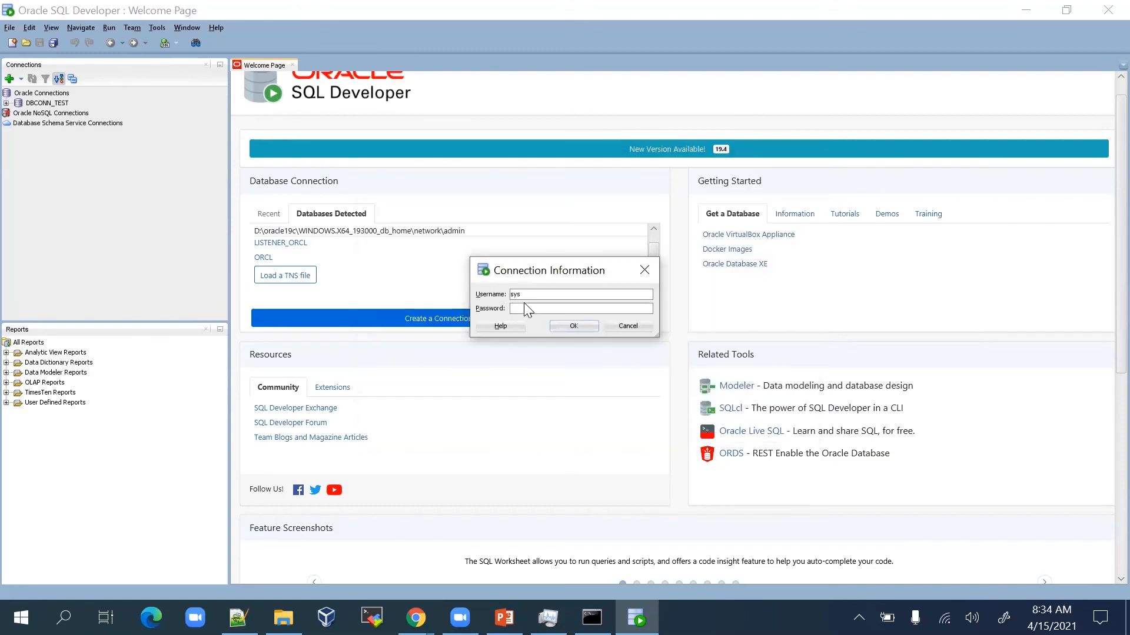
type("•••")
left_click(562, 327)
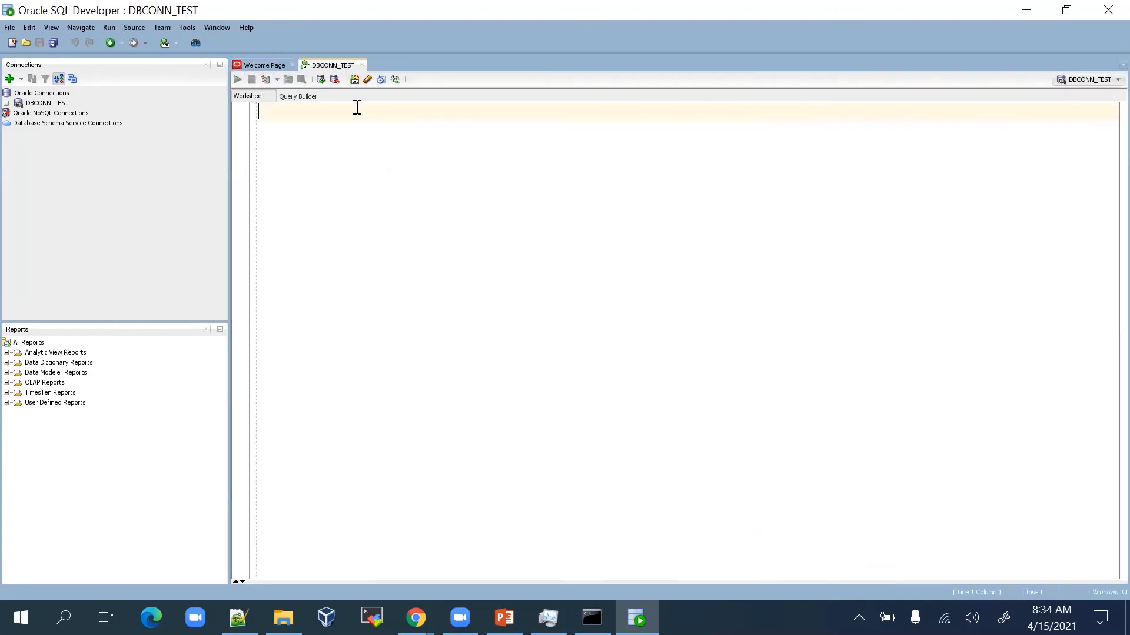
- Enter show user; in the DBCONN_TEST worksheet and run it
type("show")
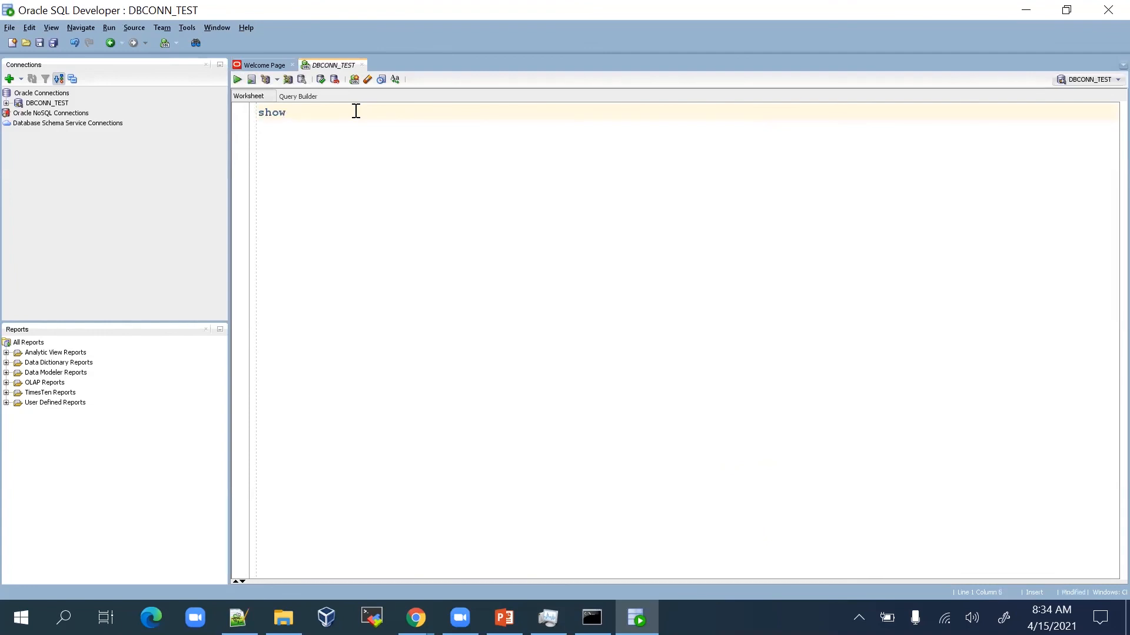
type(" user;")
key("shift+Home")
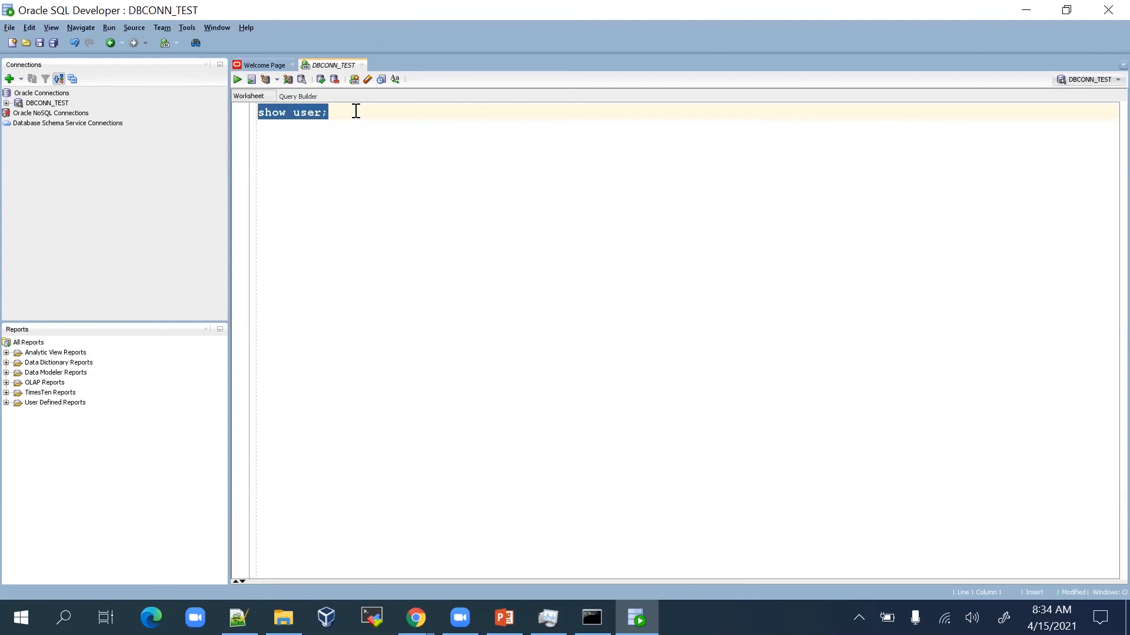
left_click(237, 79)
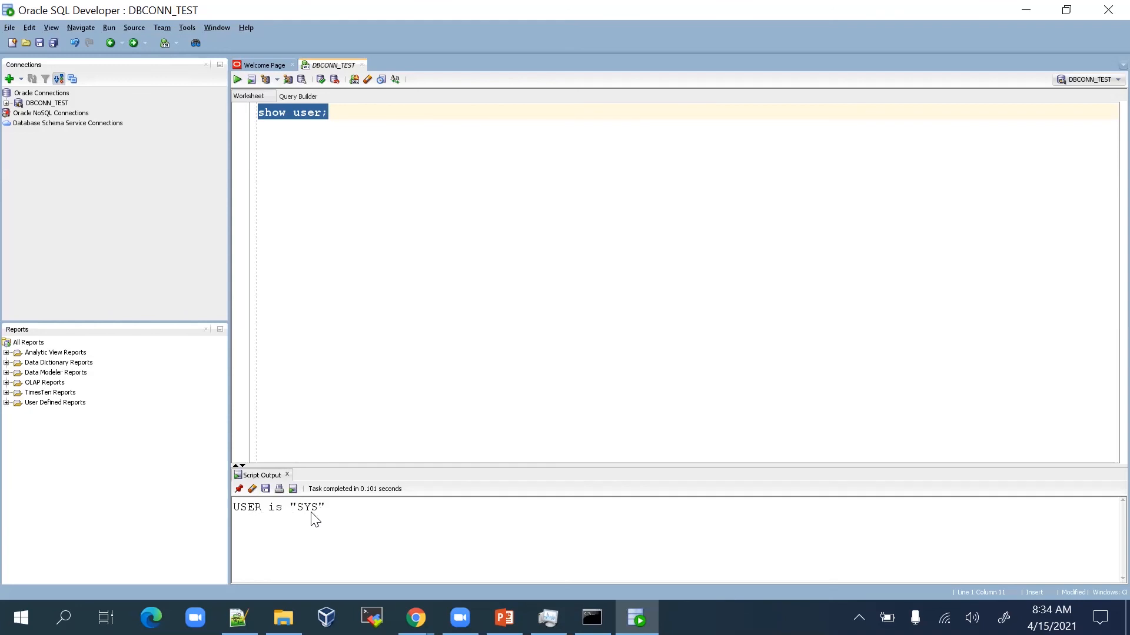
- Add the statement select name,open_mode,log_mode from v$databade; below show user; and try to run it
left_click(363, 113)
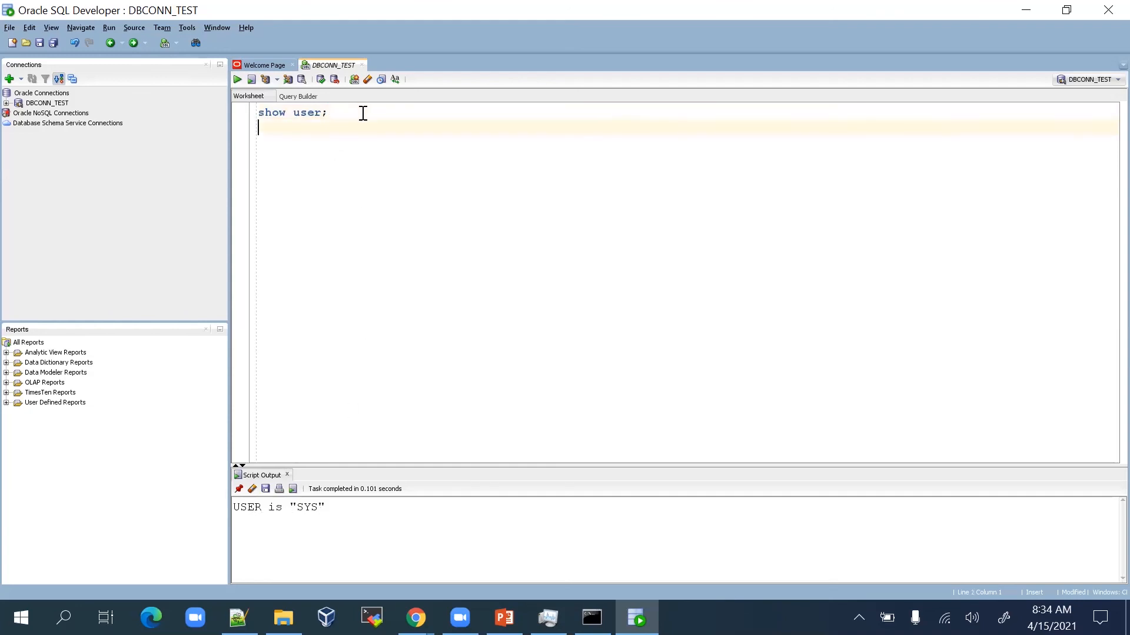
key("Return")
type("select name,open")
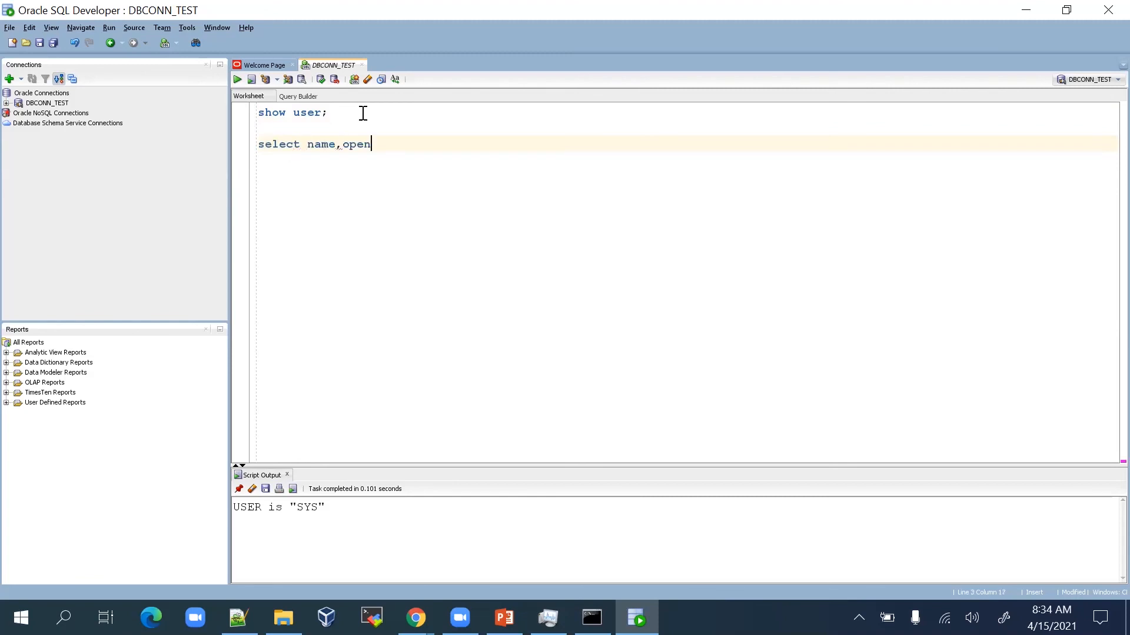
type("_mode,log_mode from v$dat")
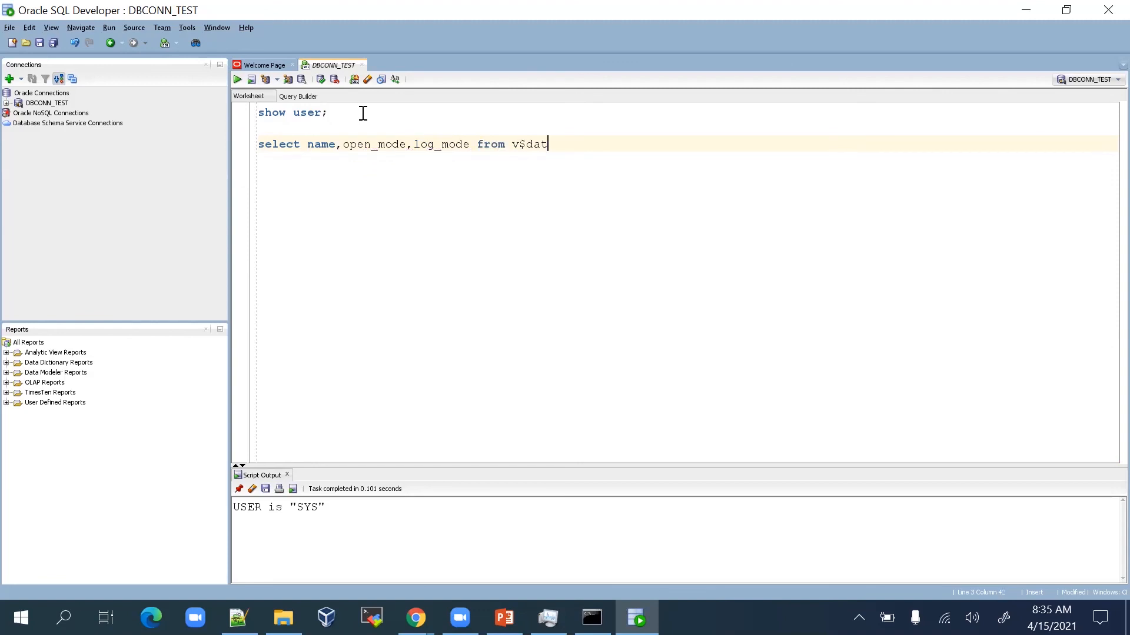
type("abade;")
key("shift+Home")
left_click(240, 77)
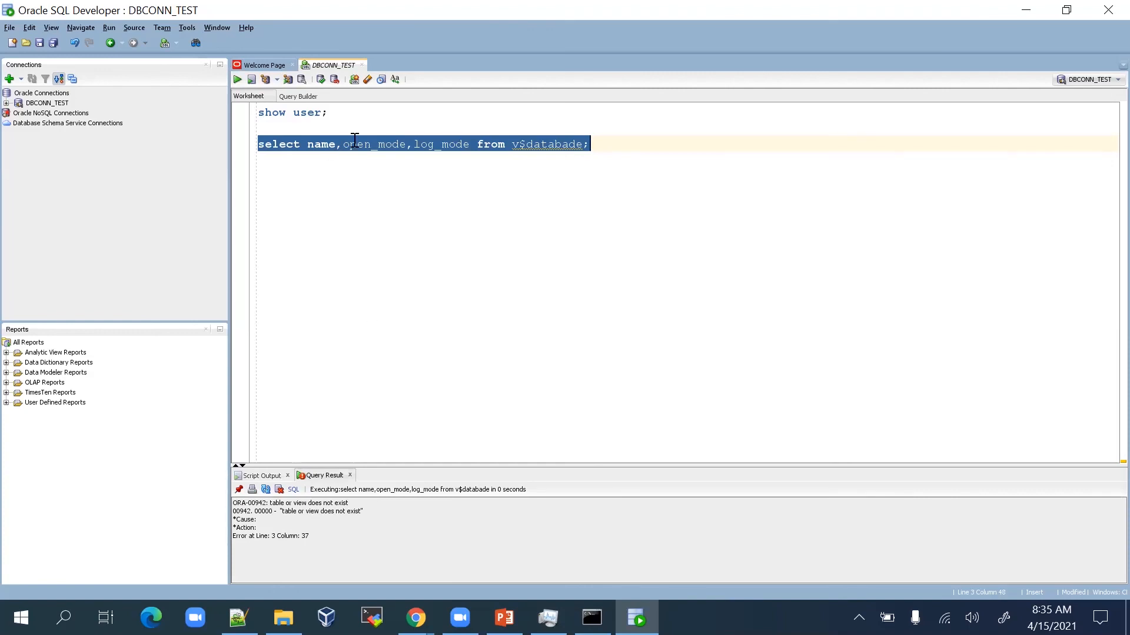
- Correct the view name in the select statement to v$database and rerun the query
left_click(579, 142)
key("Right")
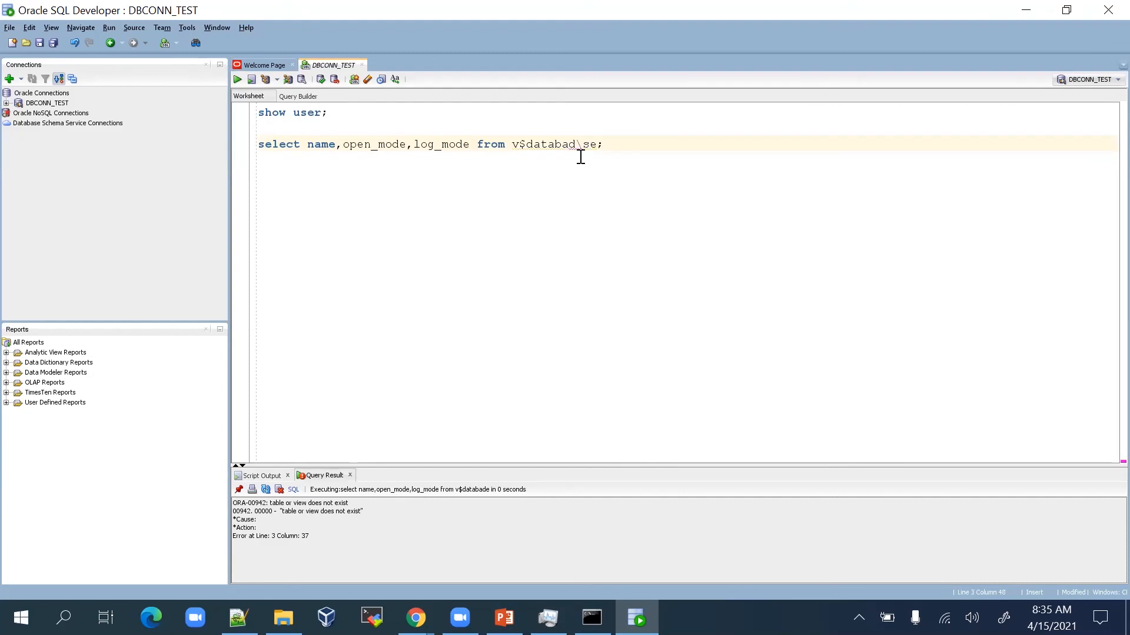
key("Left")
key("BackSpace")
type("s")
key("Escape")
key("shift+Home")
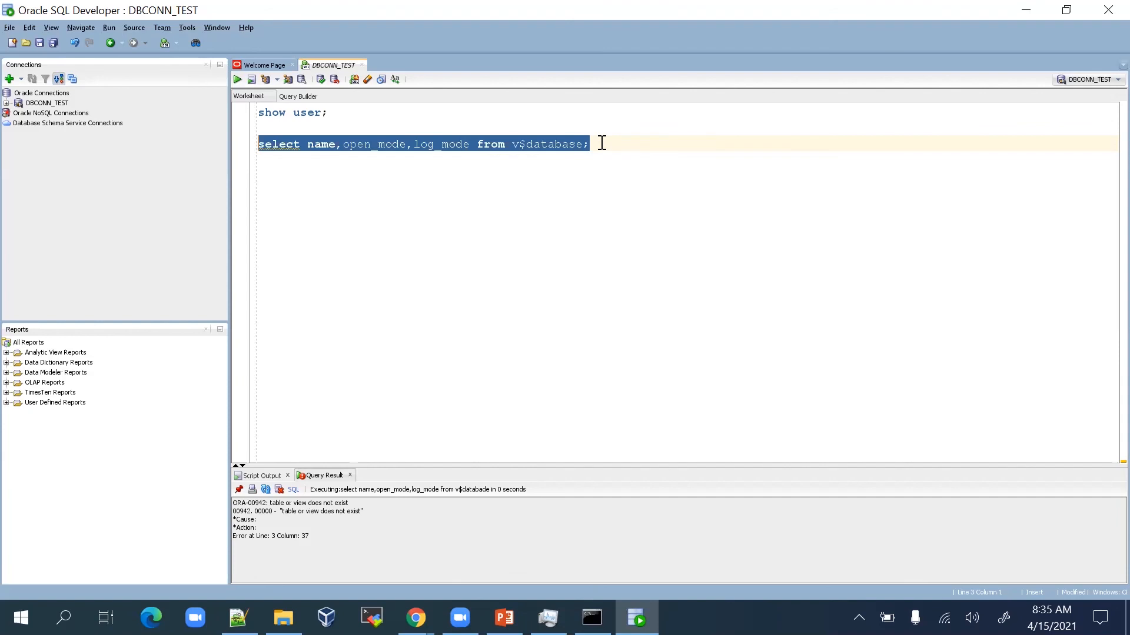
left_click(237, 80)
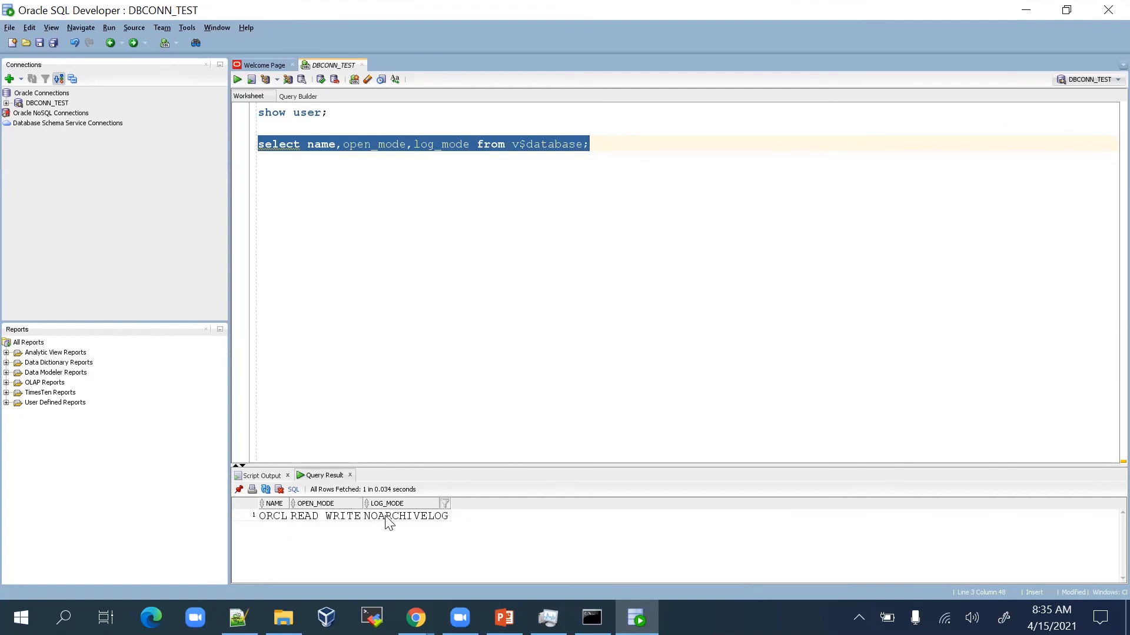
- Rerun only the show user; statement and return to the PowerPoint slide show
left_click(346, 112)
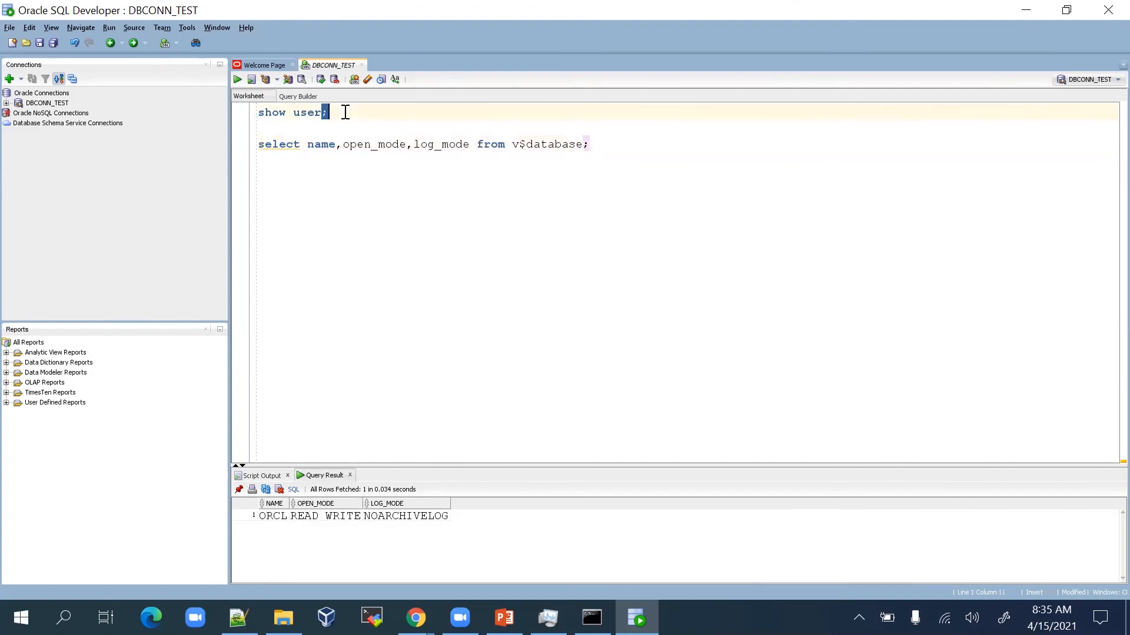
triple_click(345, 112)
left_click(238, 79)
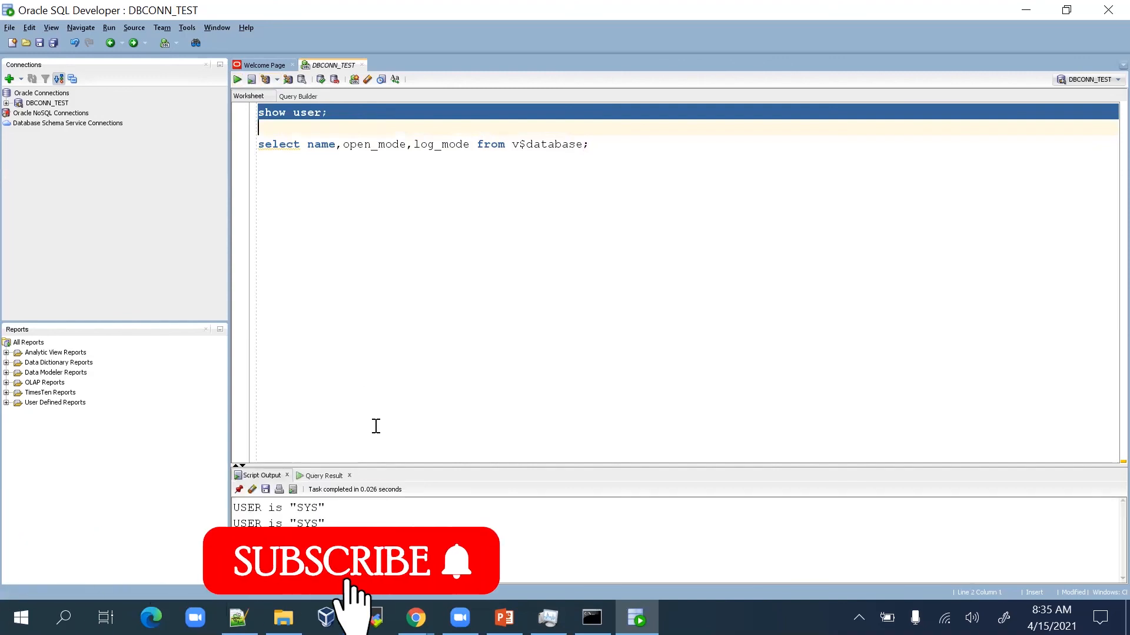
left_click(355, 183)
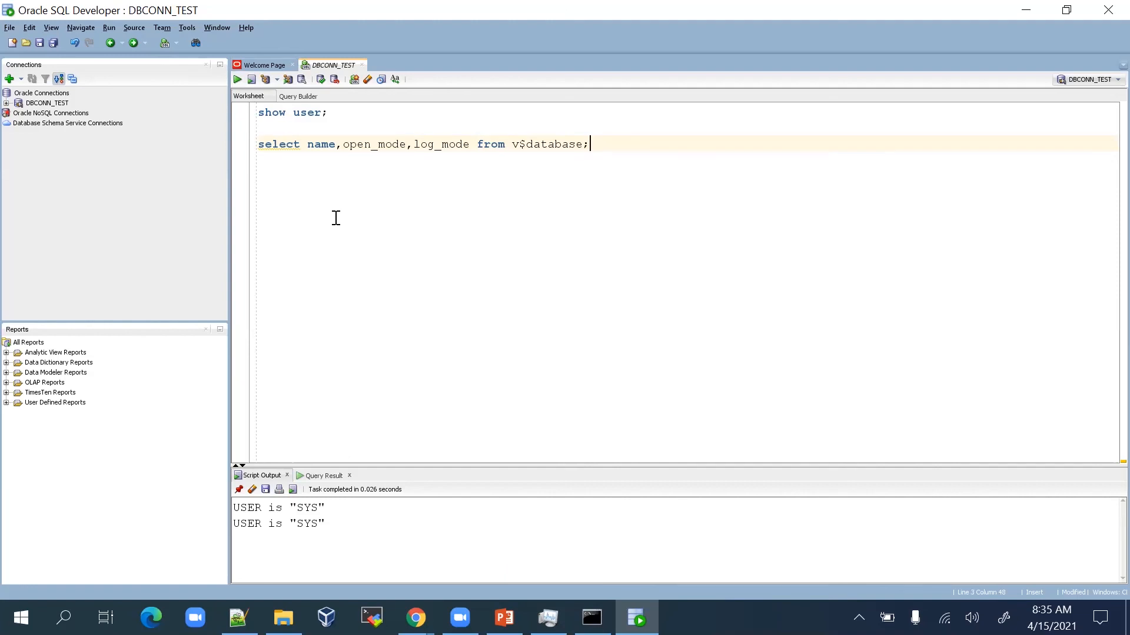
left_click(504, 617)
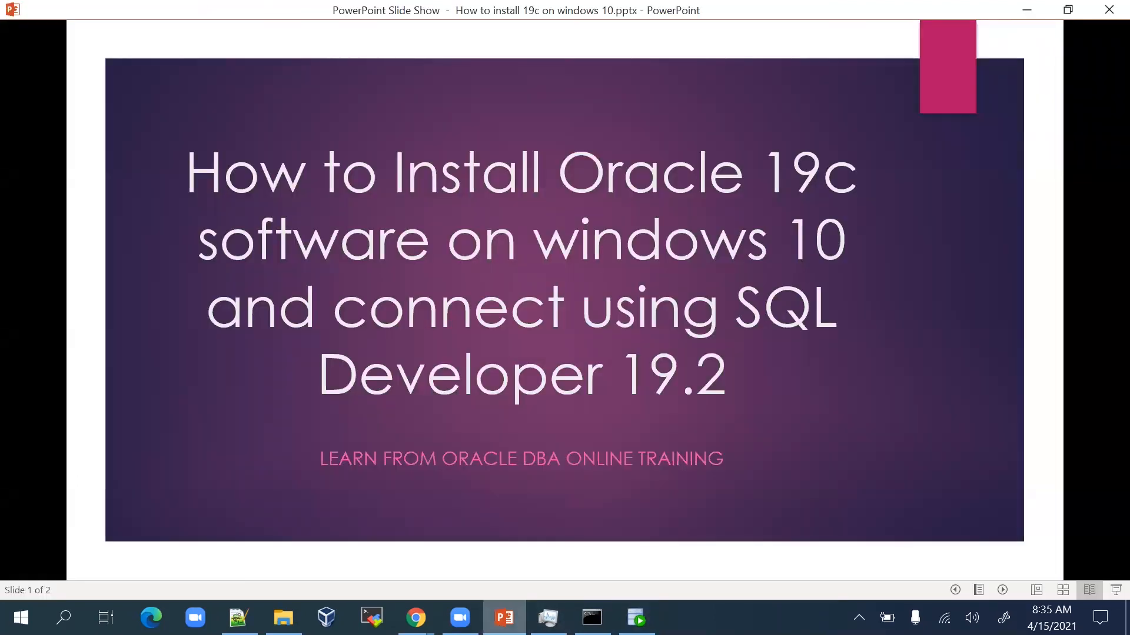